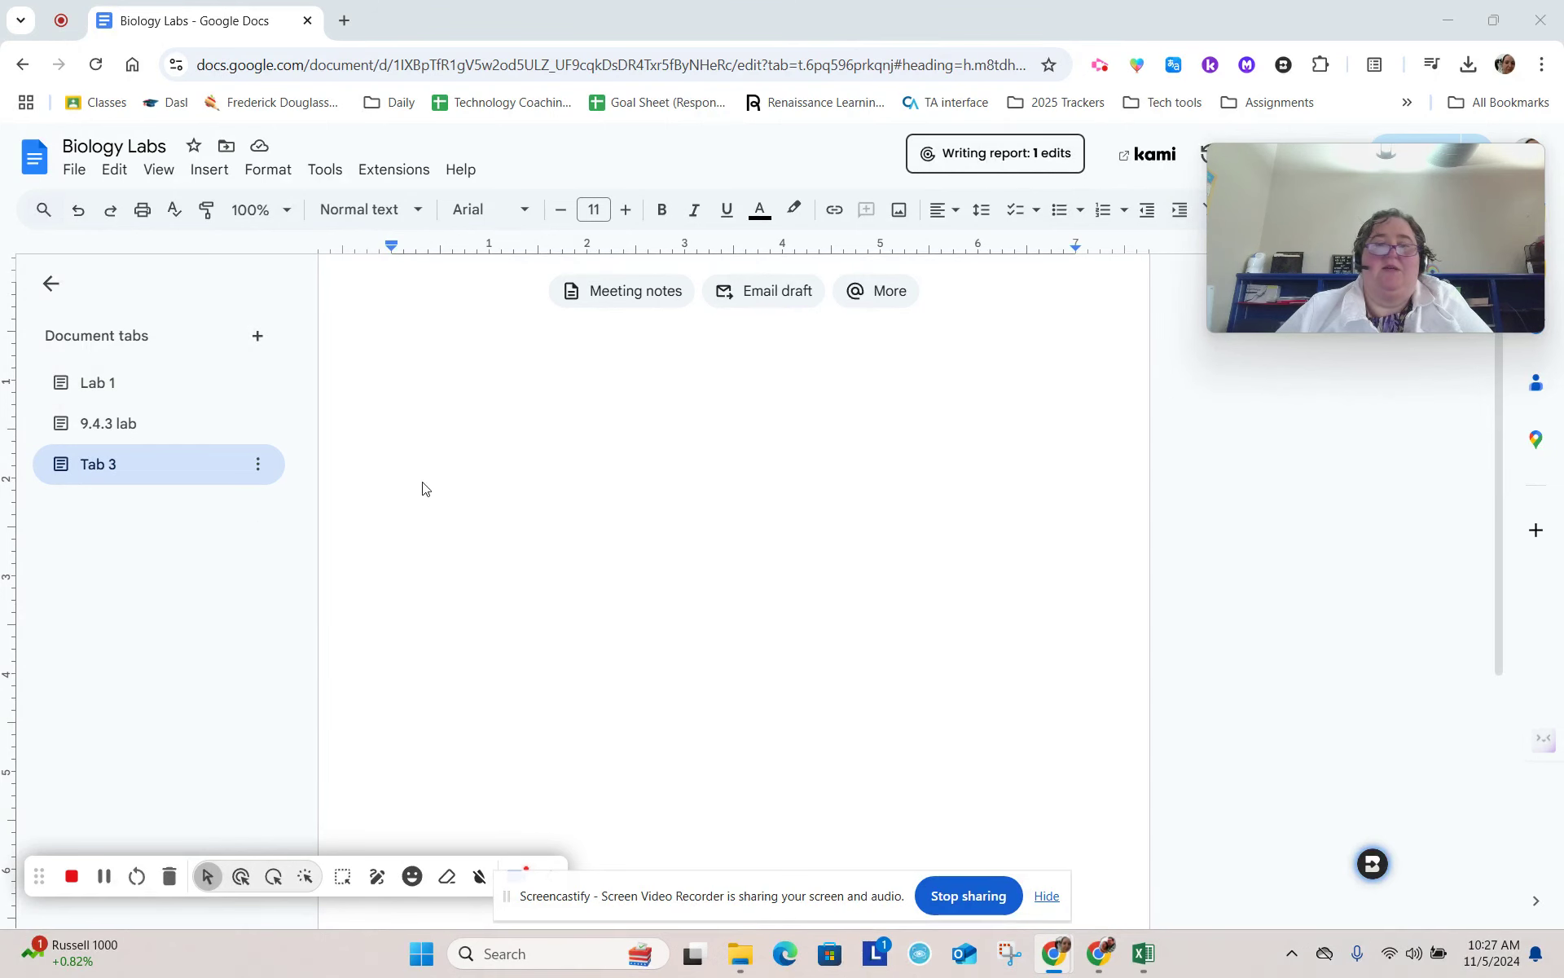
Go back to the empty Tab 3 and start a new Brisk Science Lab
left_click(134, 431)
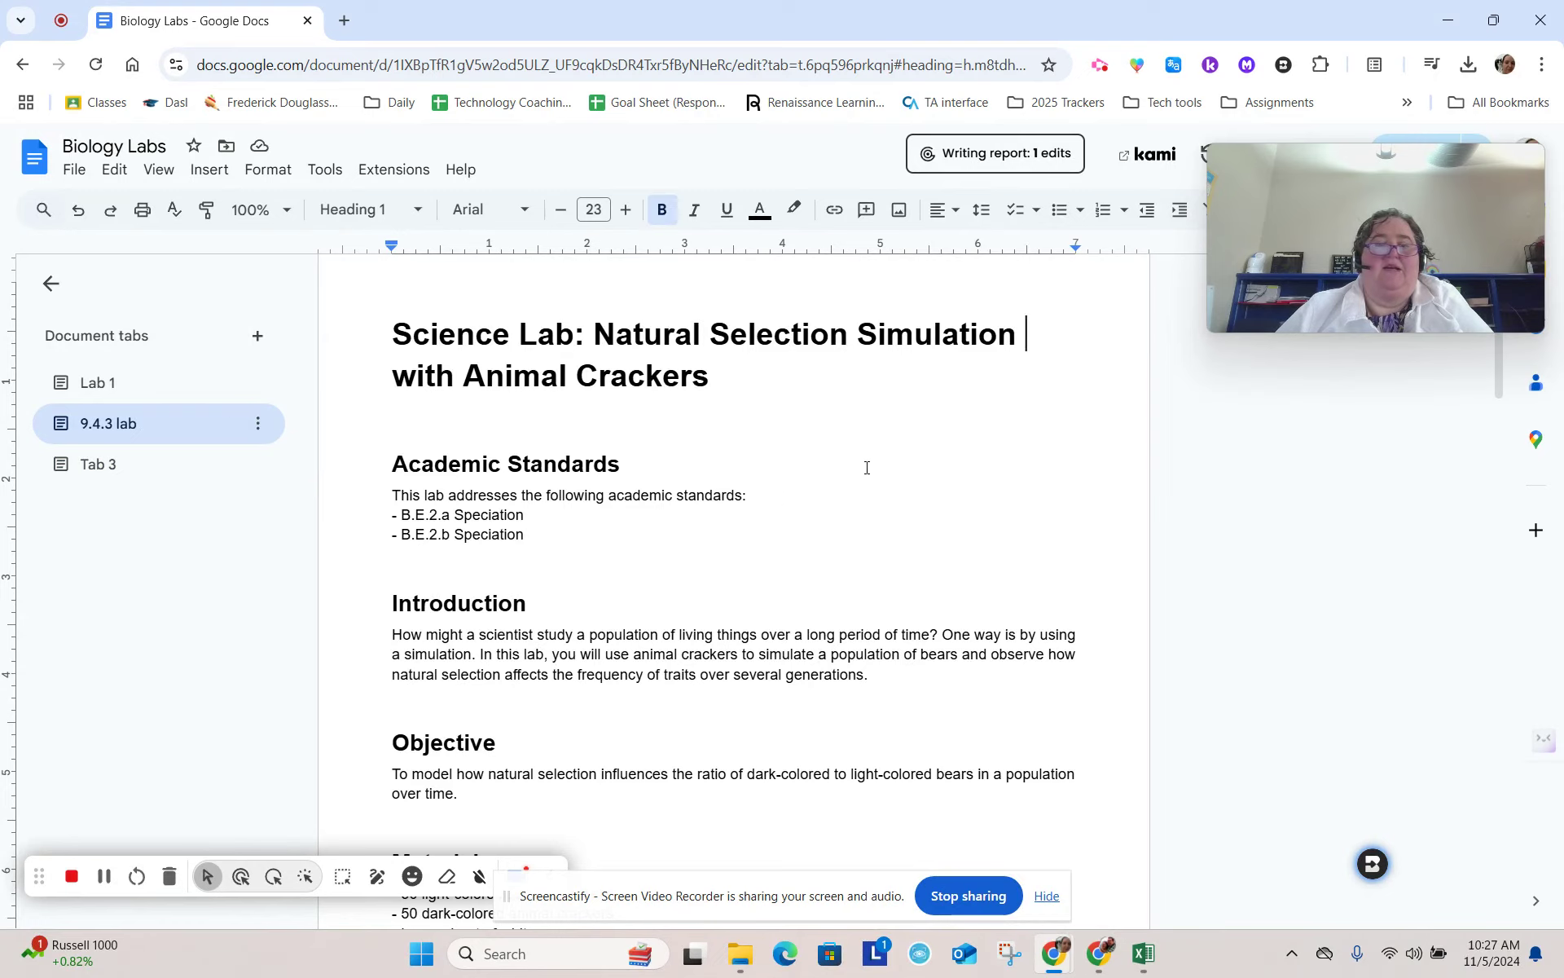
left_click(127, 479)
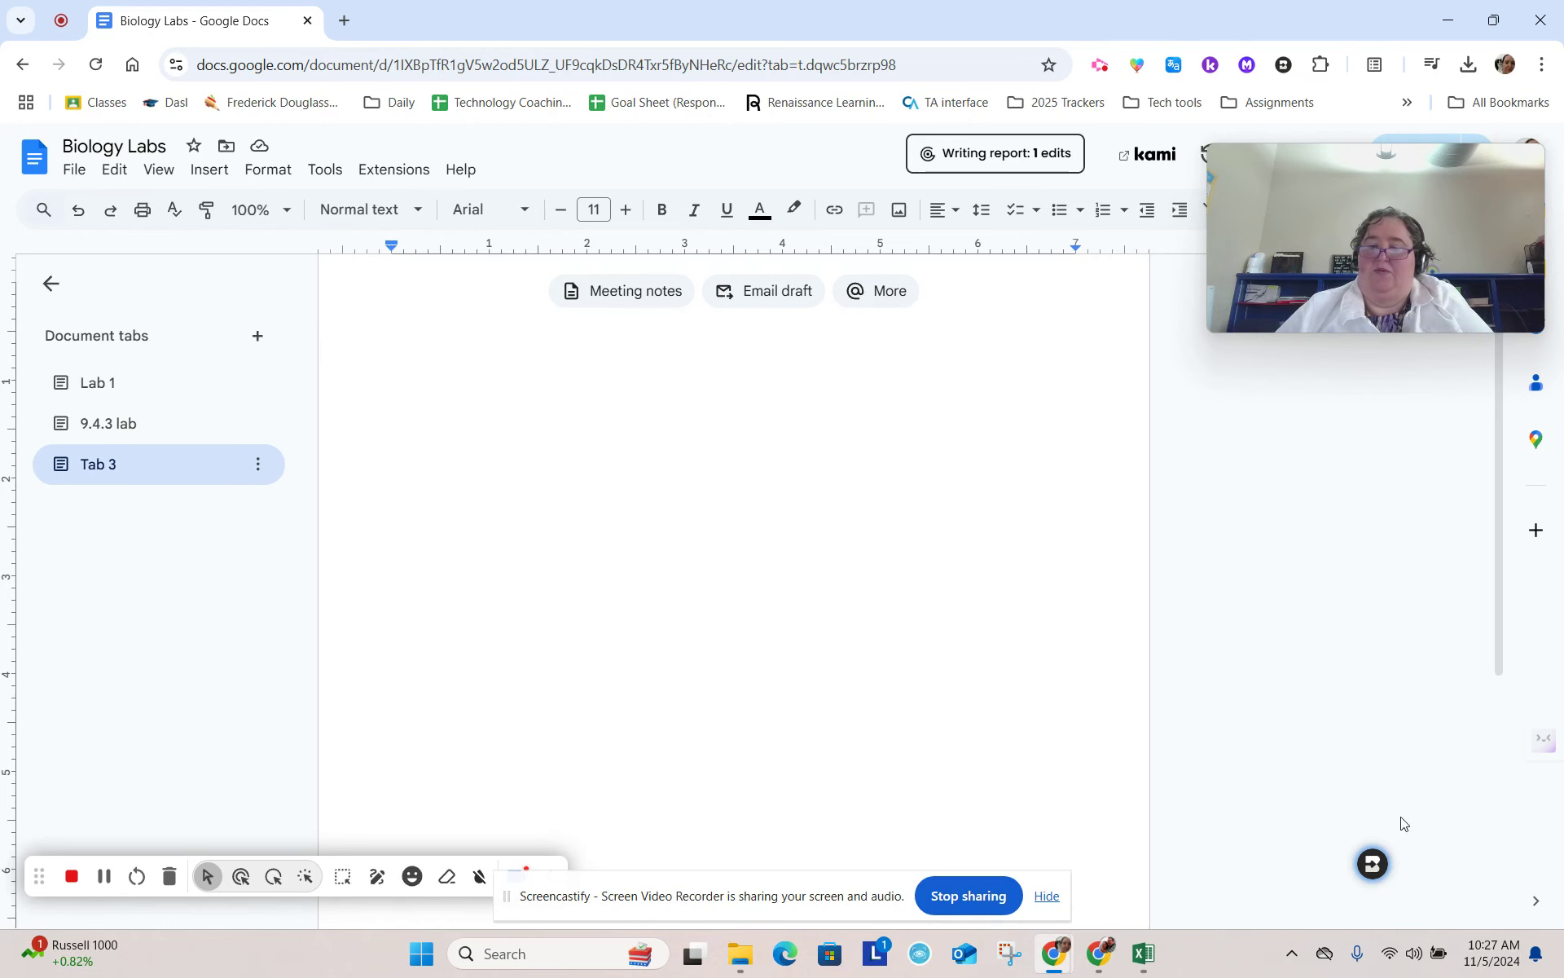
left_click(1370, 860)
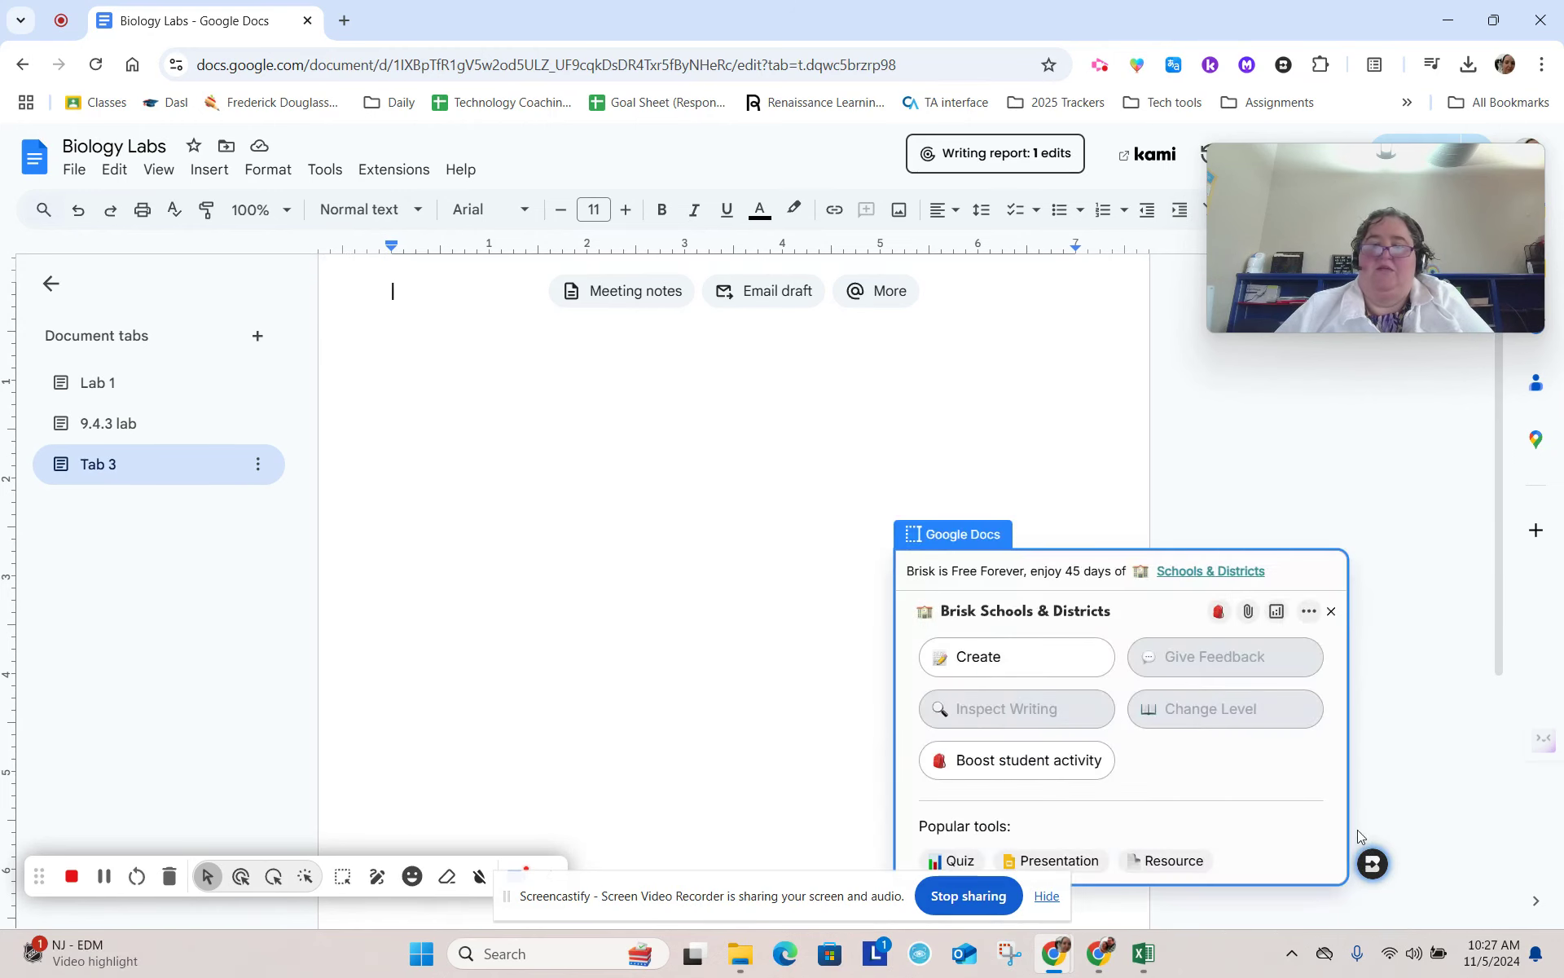
left_click(1002, 671)
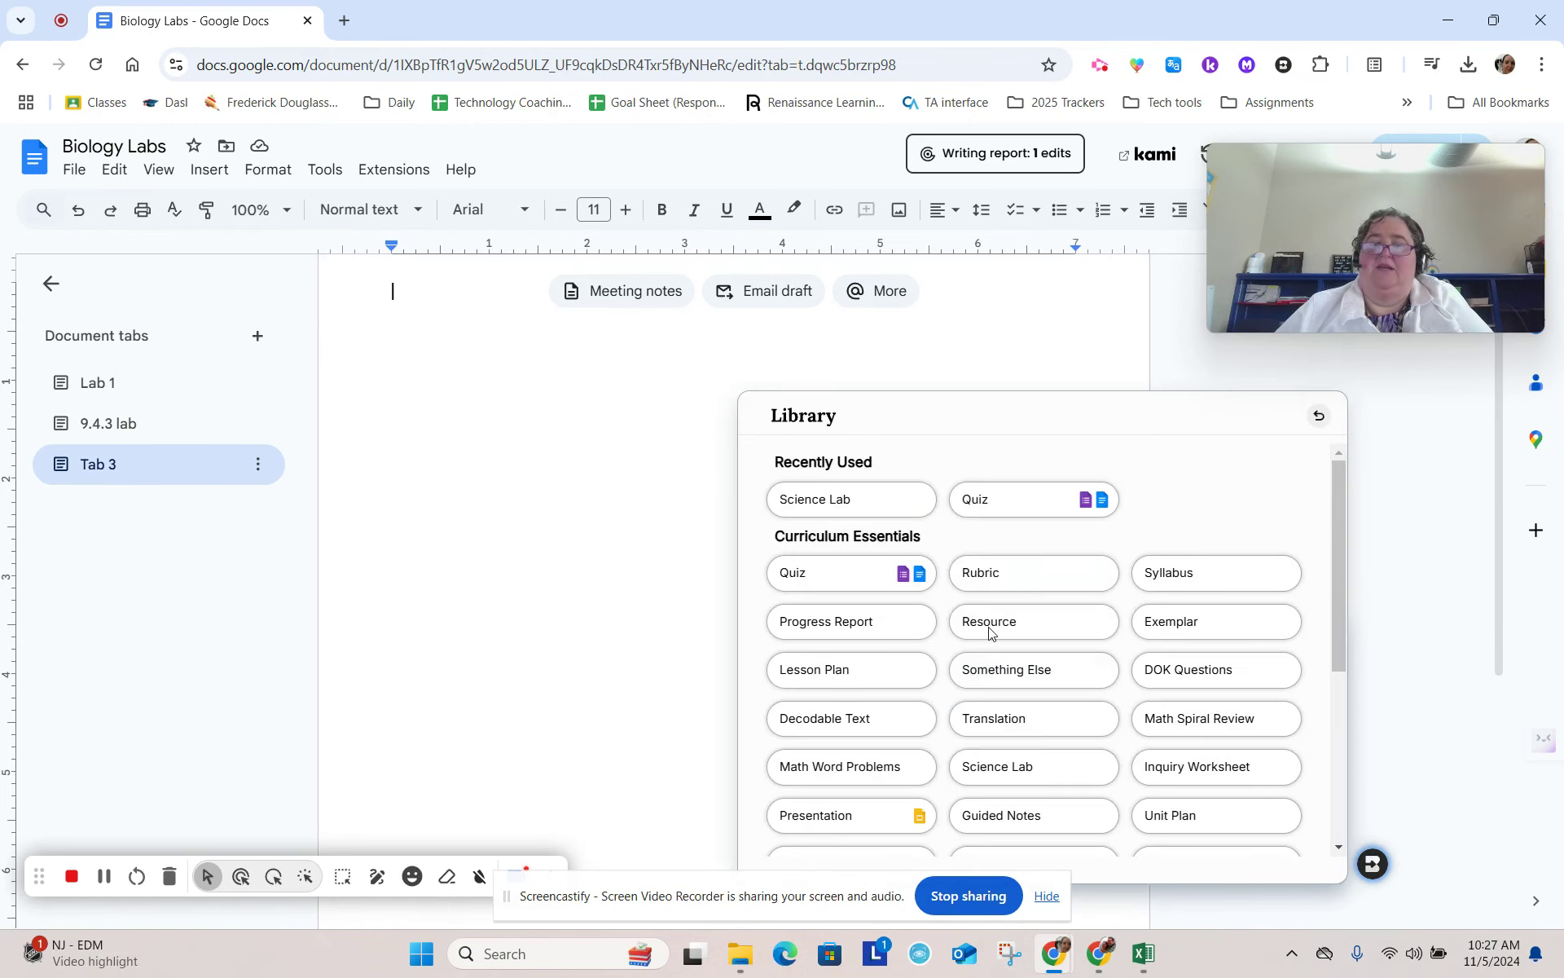
left_click(863, 502)
Paste the bone-density lab description, drop the B.E.2.a and B.E.2.b standards, and generate
left_click(896, 714)
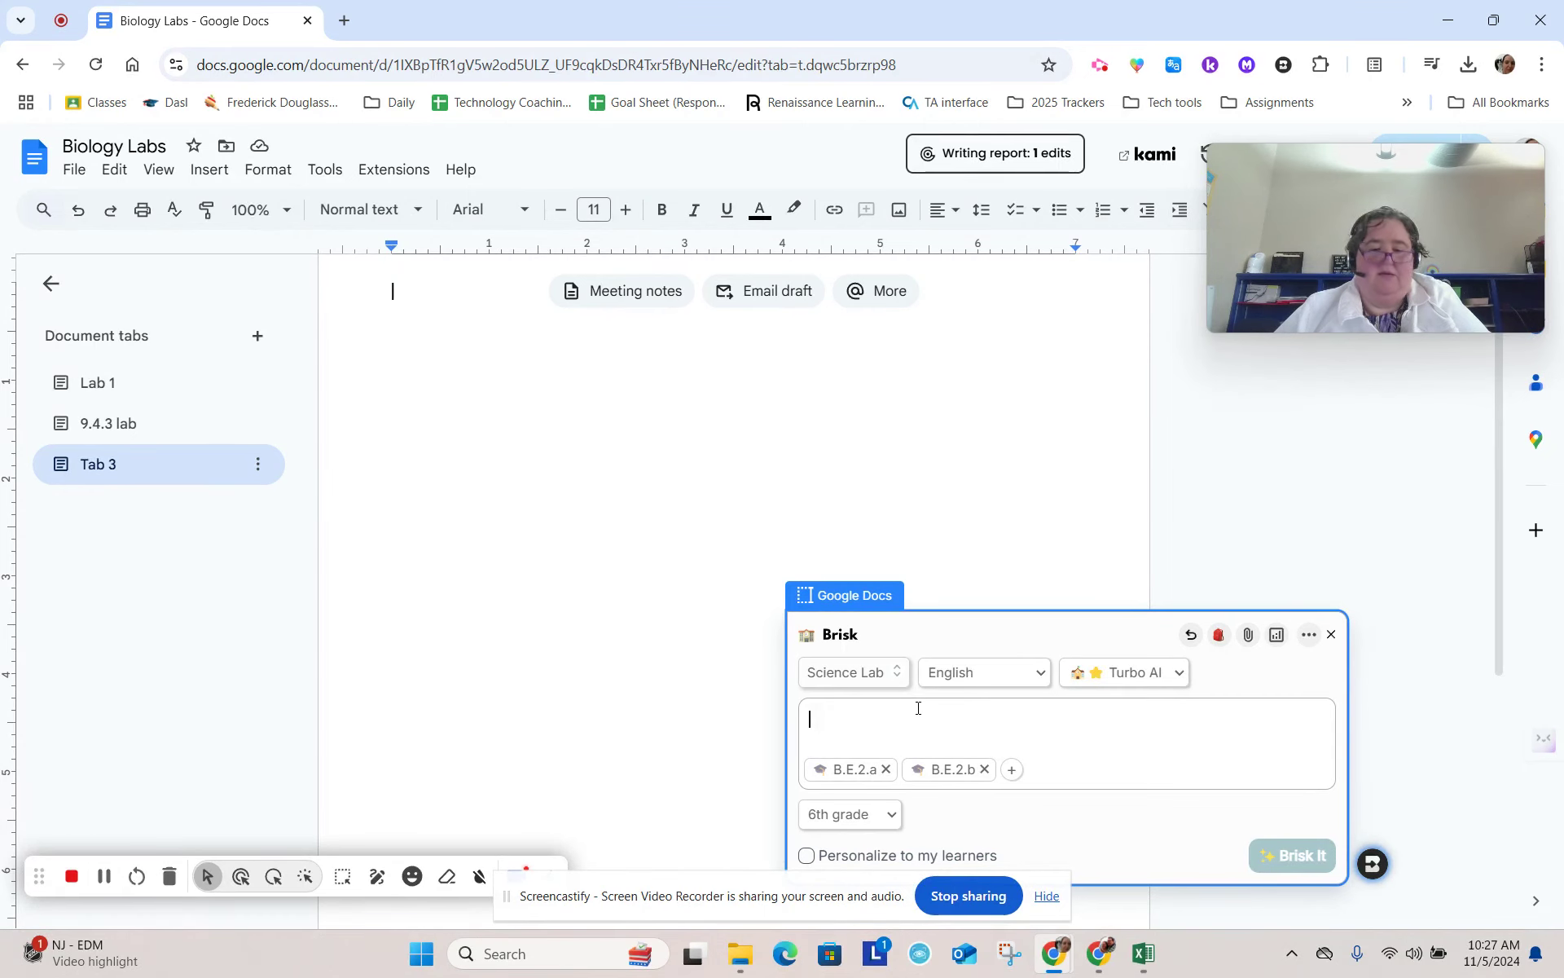
key("ctrl+v")
left_click(886, 769)
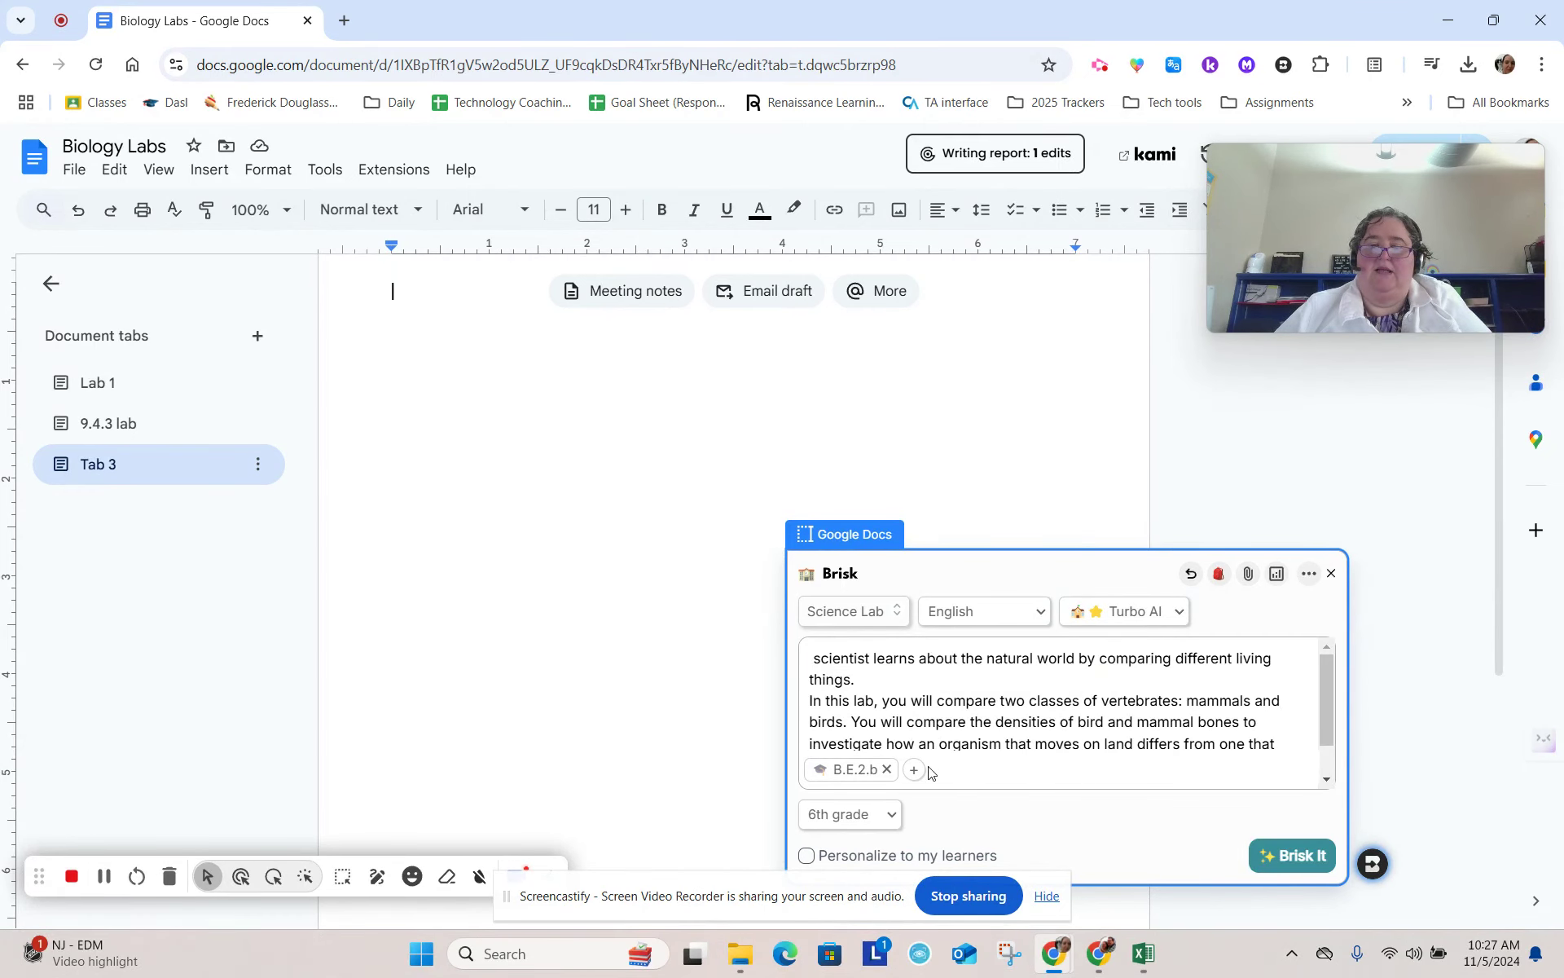
left_click(886, 769)
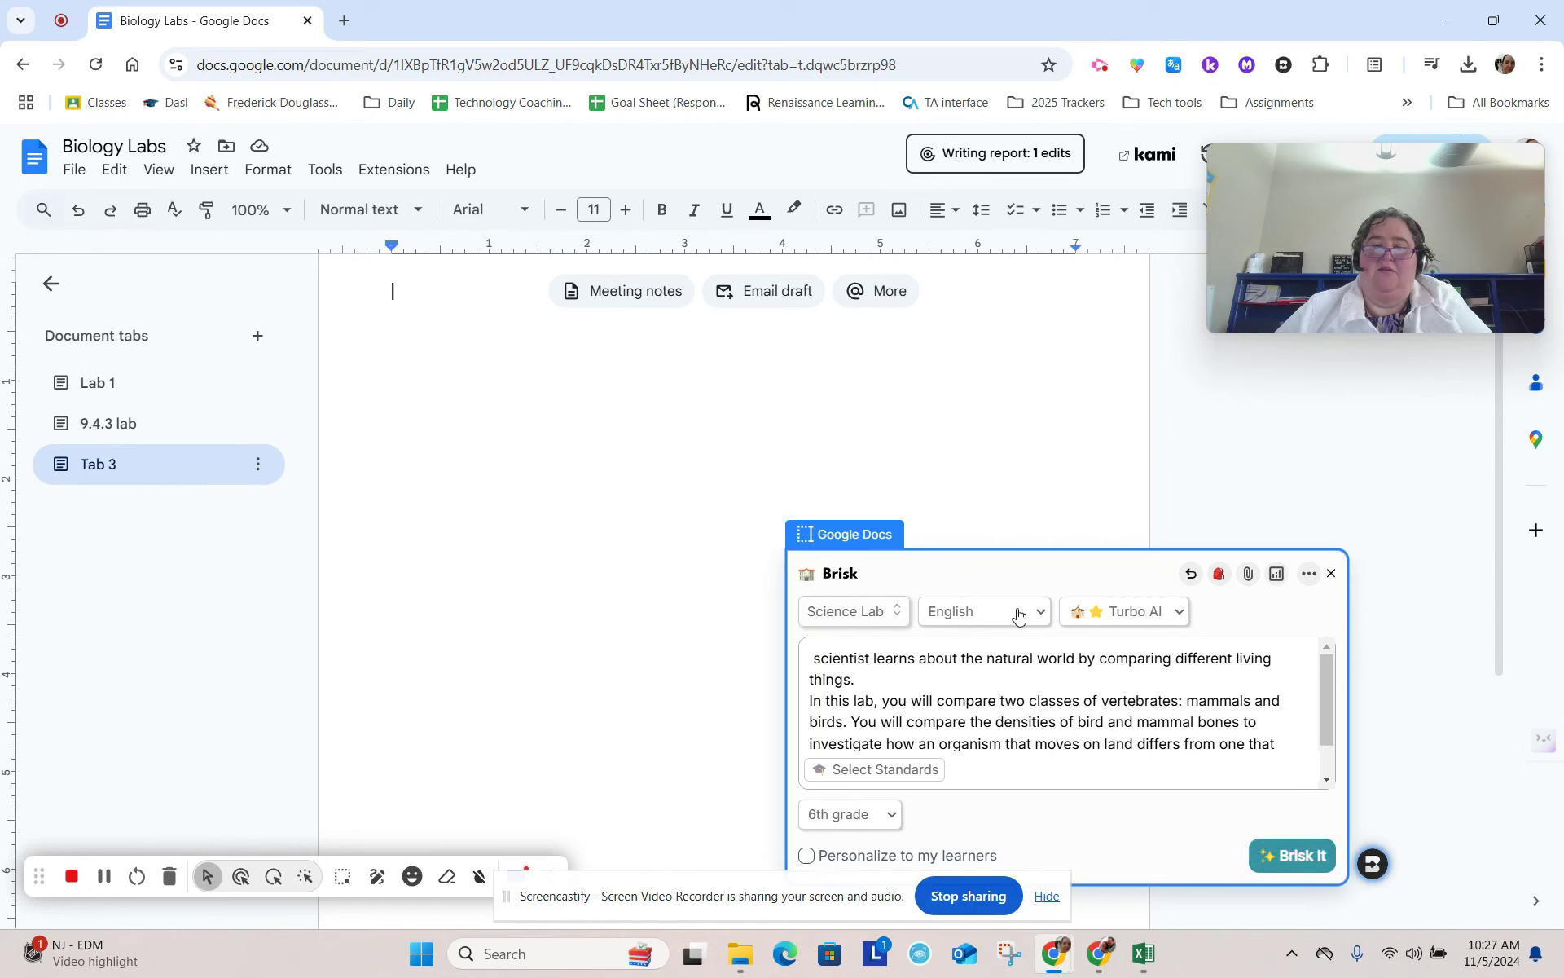
left_click(1294, 856)
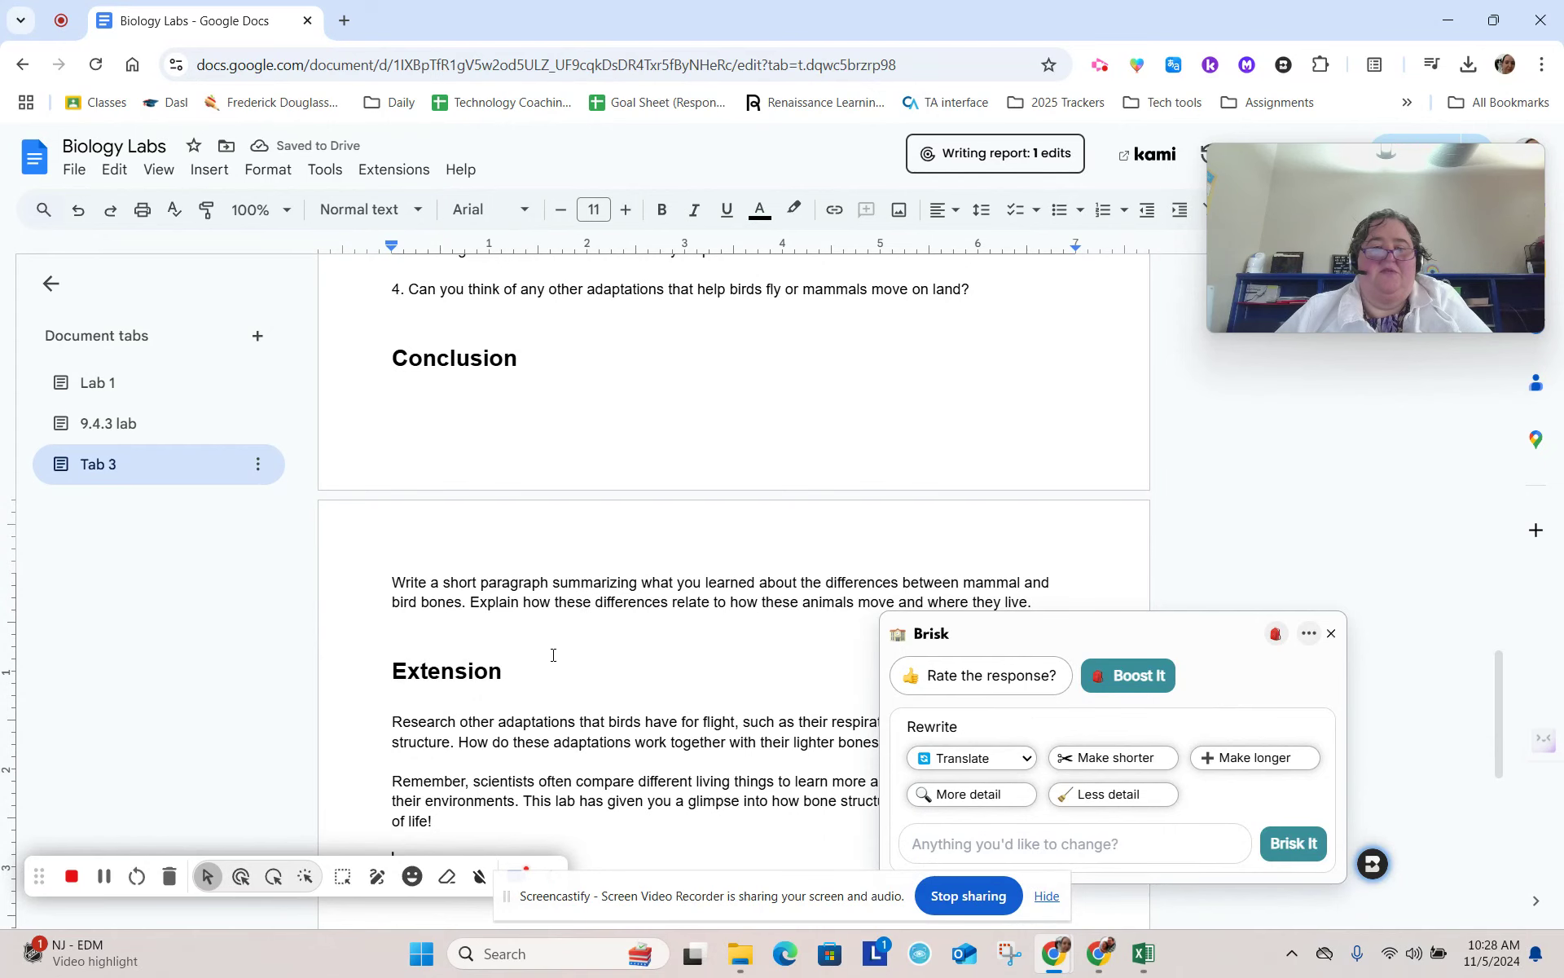
Review the generated bone density lab from Conclusion back up to Materials
scroll(627, 592, "up", 15)
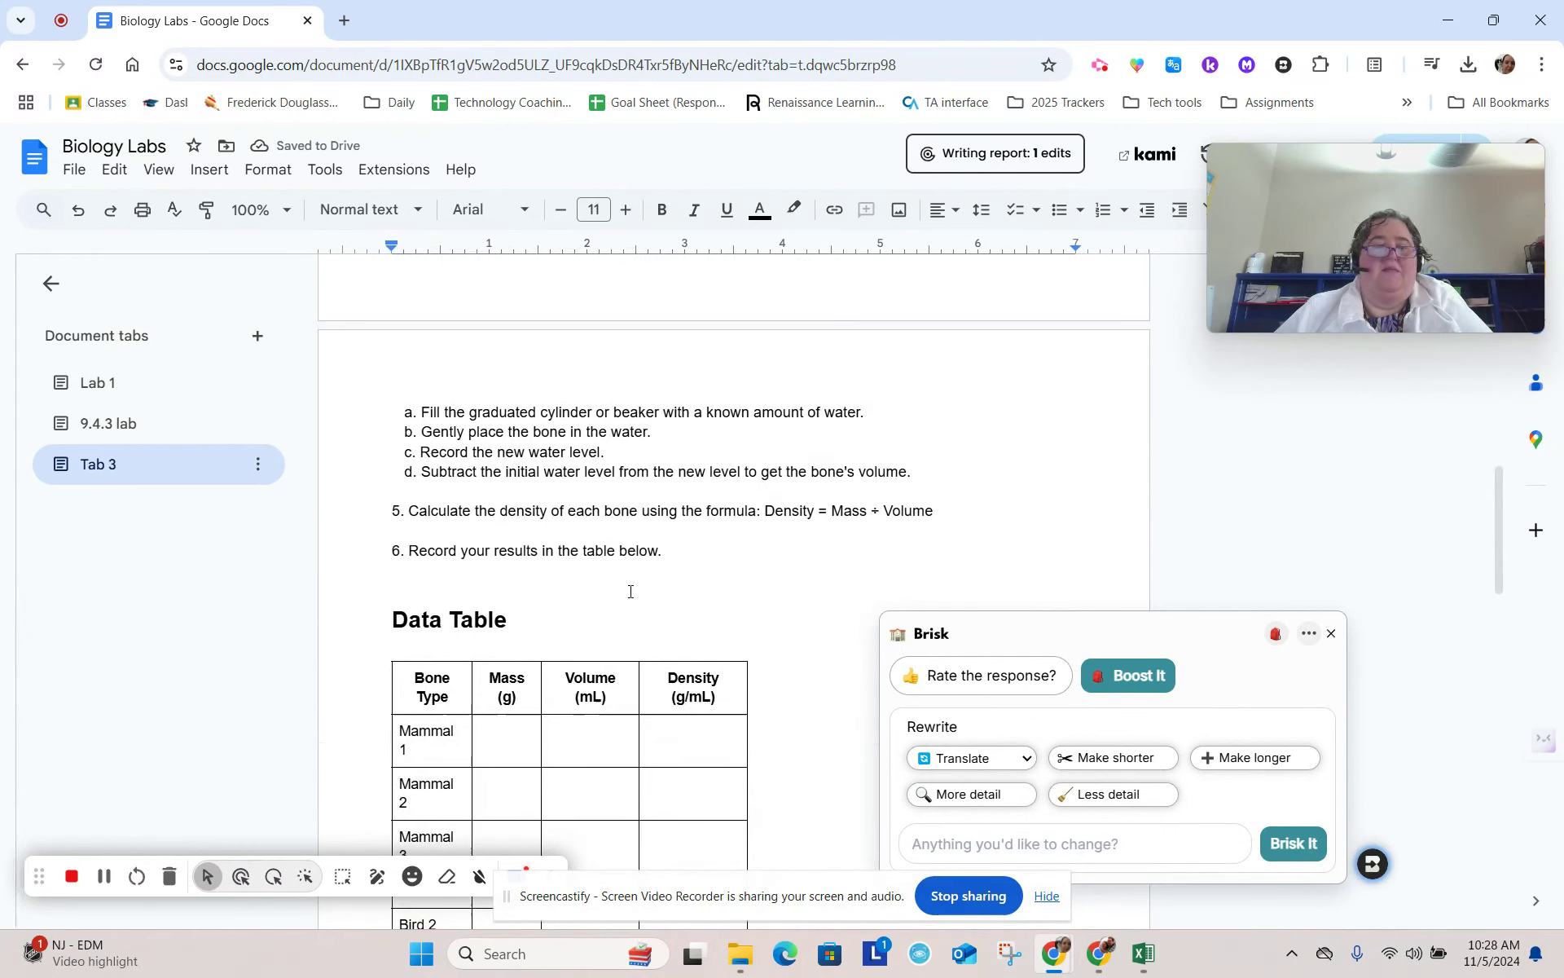
scroll(631, 592, "up", 7)
scroll(628, 586, "down", 7)
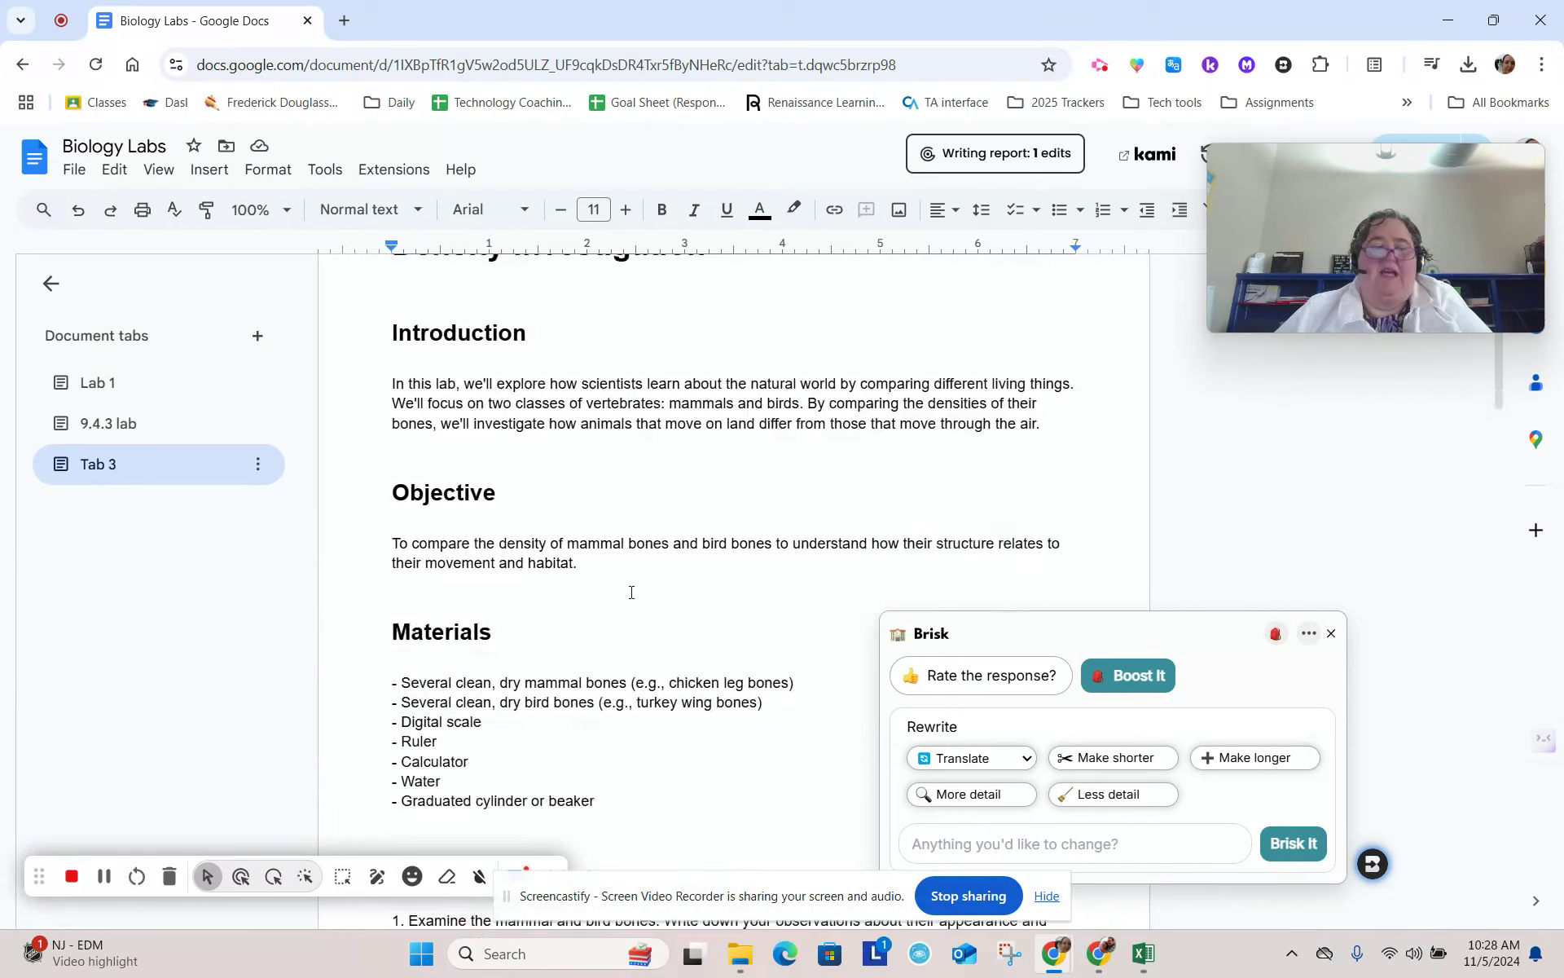
scroll(619, 569, "up", 1)
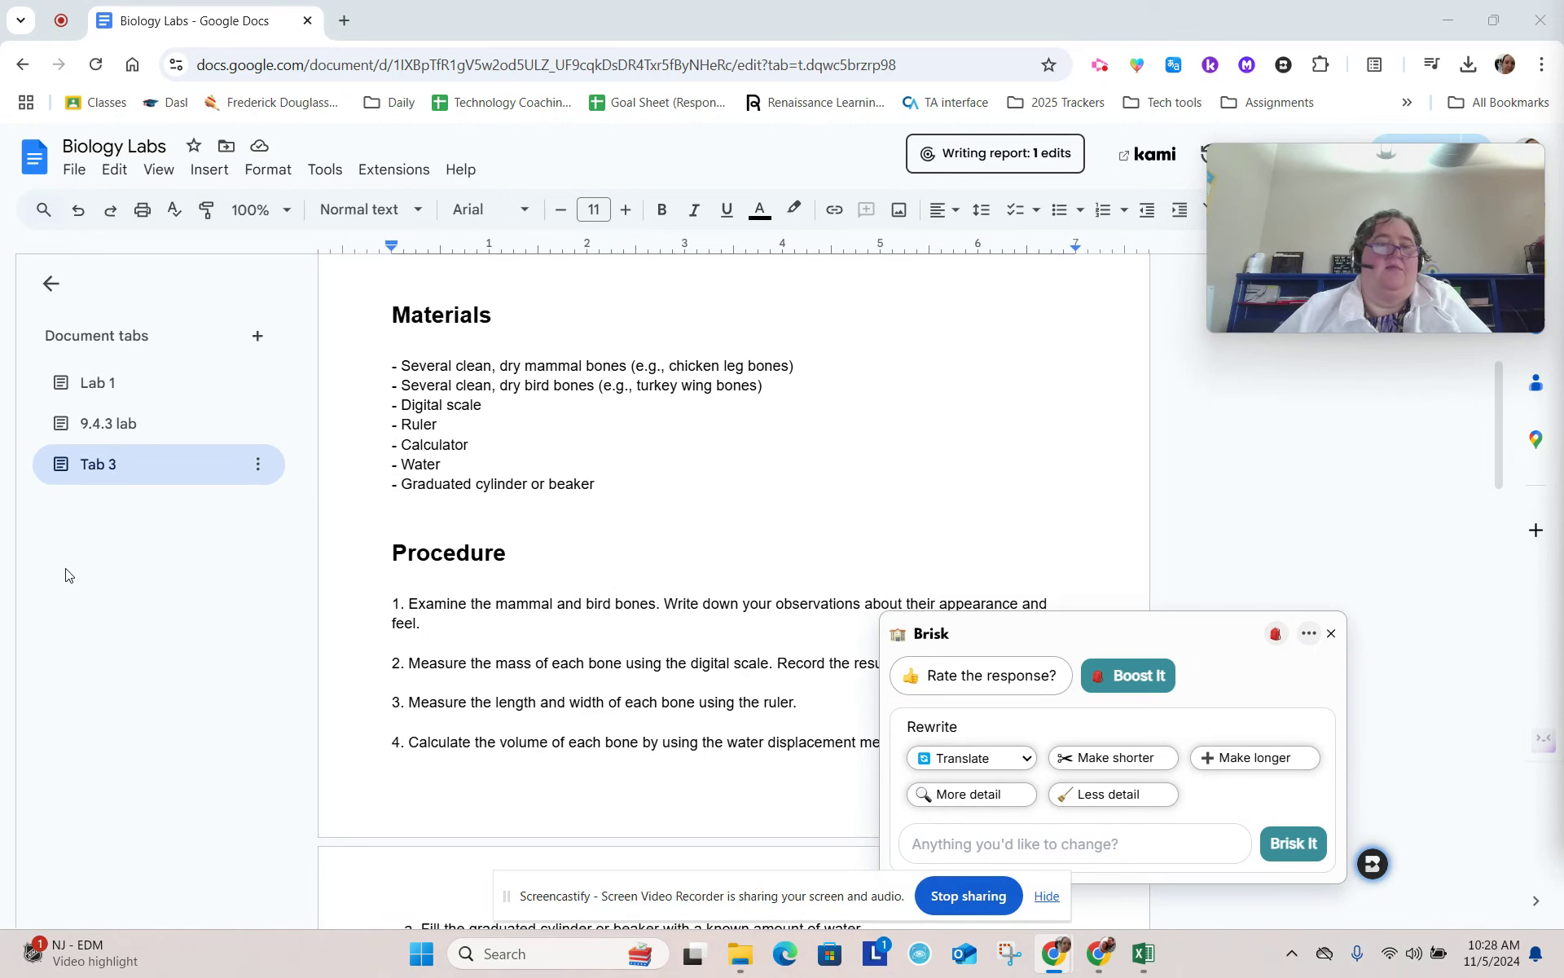
Rename Tab 3 to 10.4.3
left_click(257, 464)
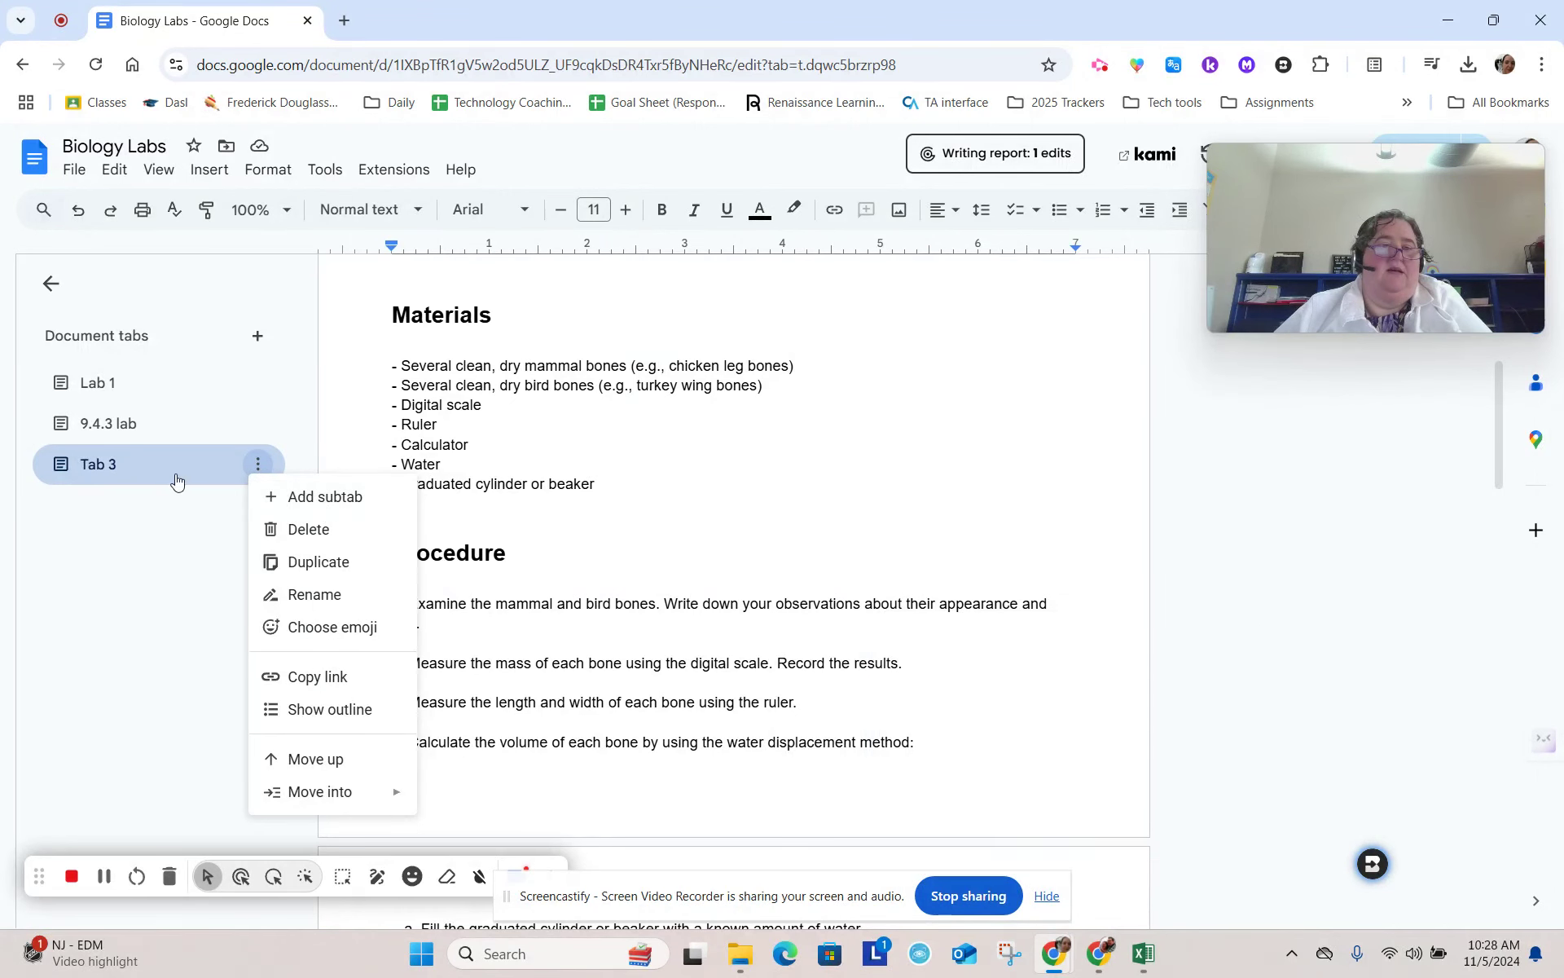
left_click(324, 598)
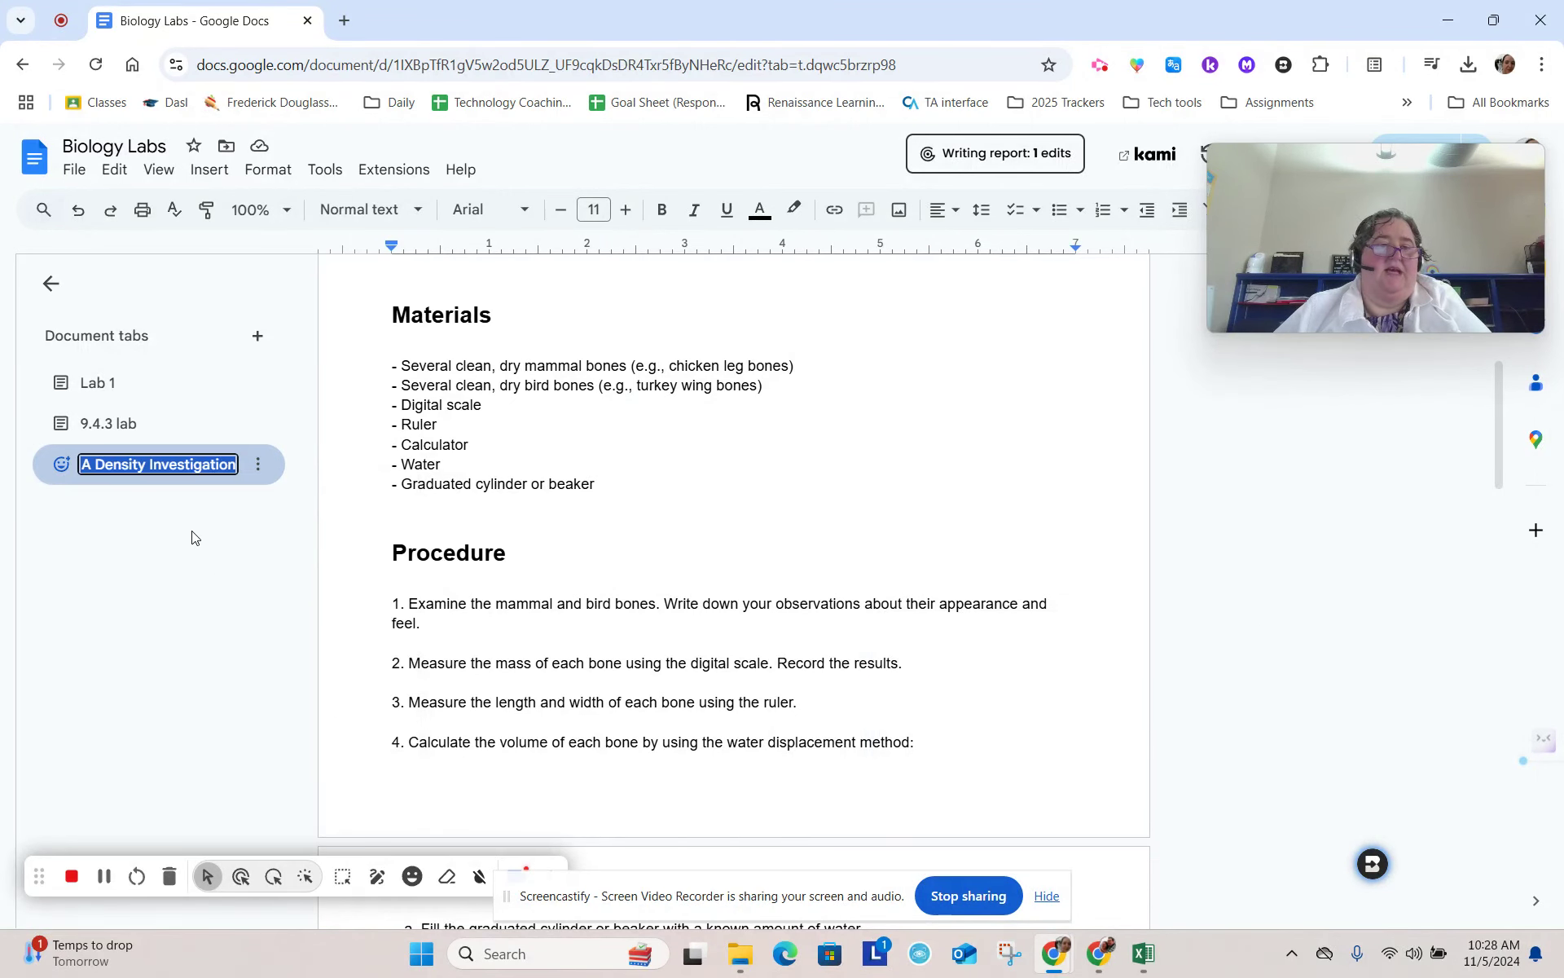
type("10.4.3")
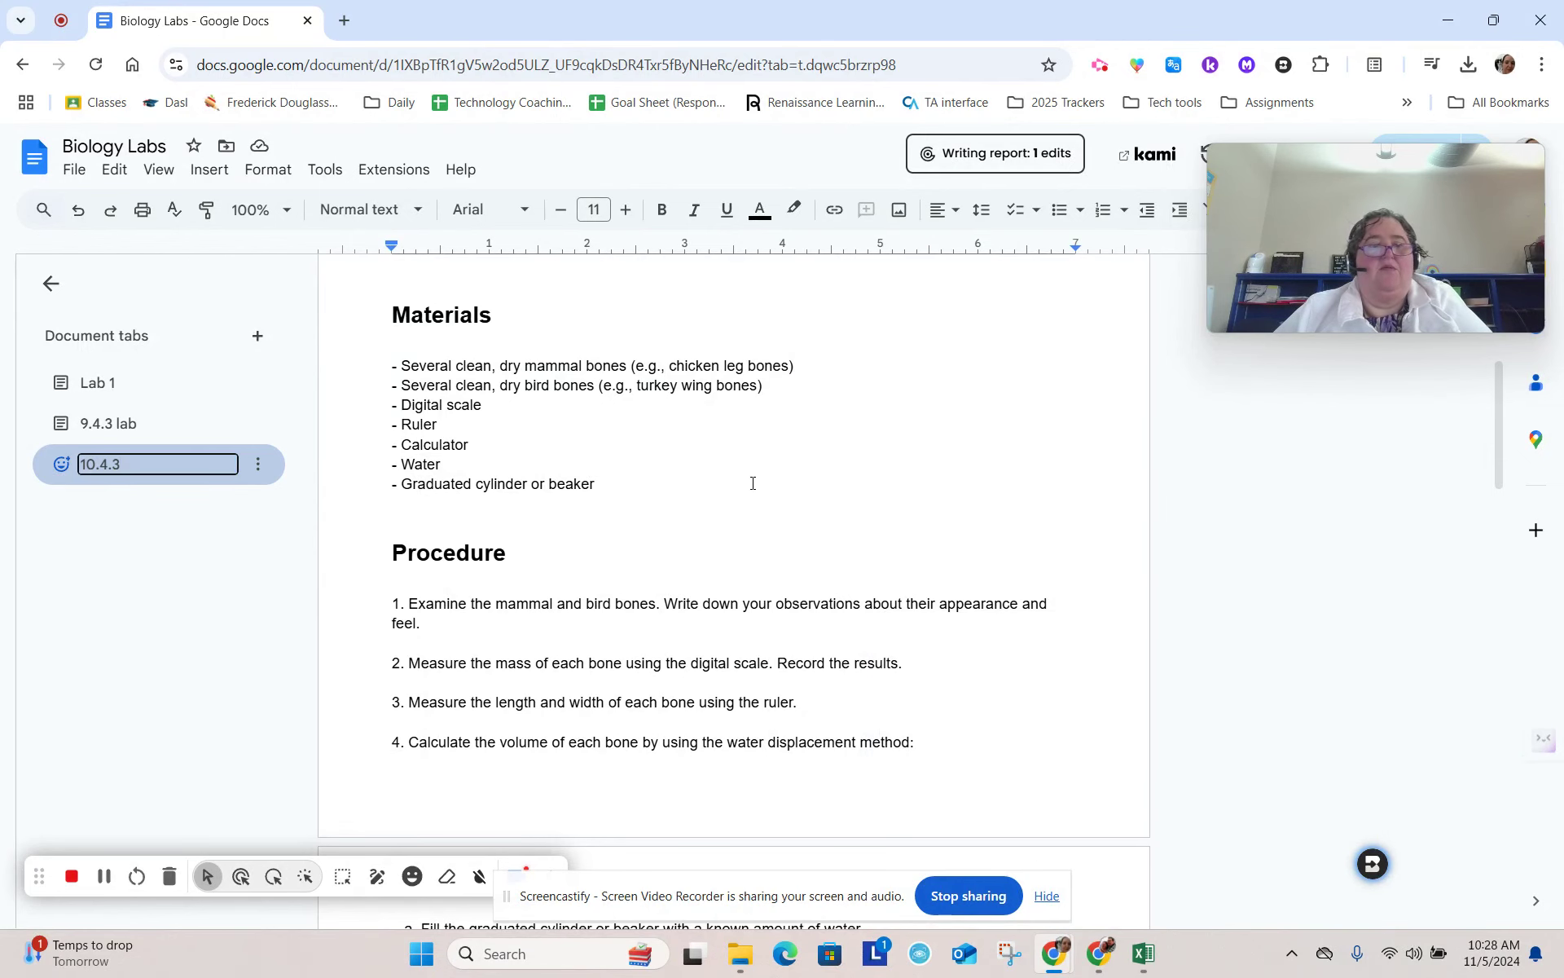
left_click(751, 482)
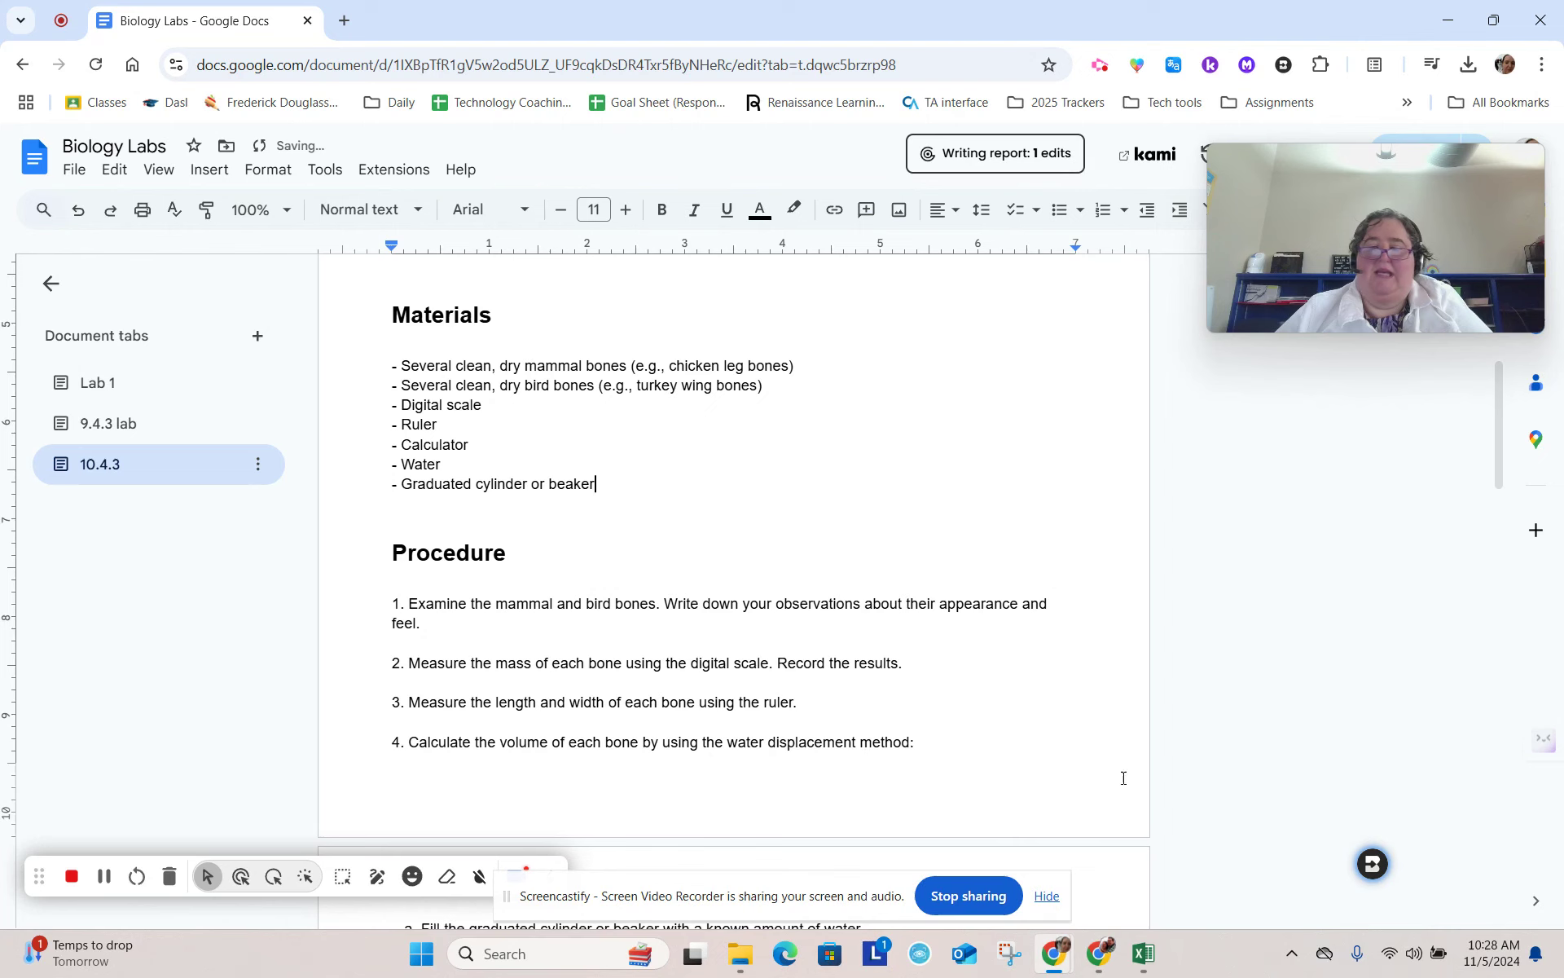
Generate a Brisk Boost Tutor activity, under Engage, from the bone density lab document
left_click(1373, 863)
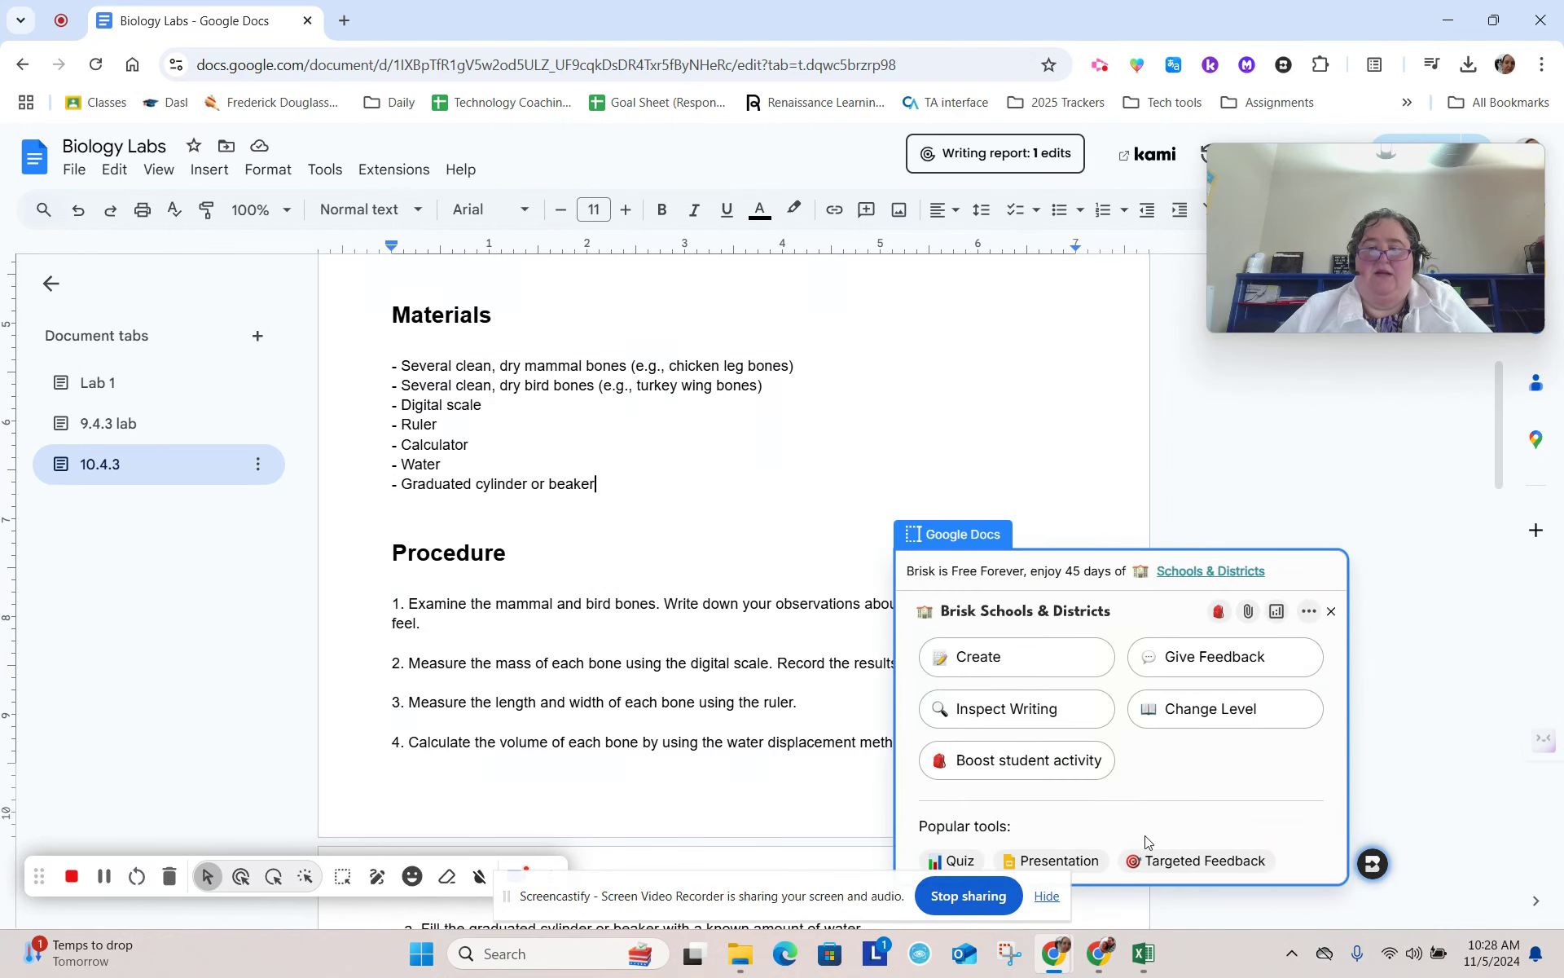
left_click(1038, 763)
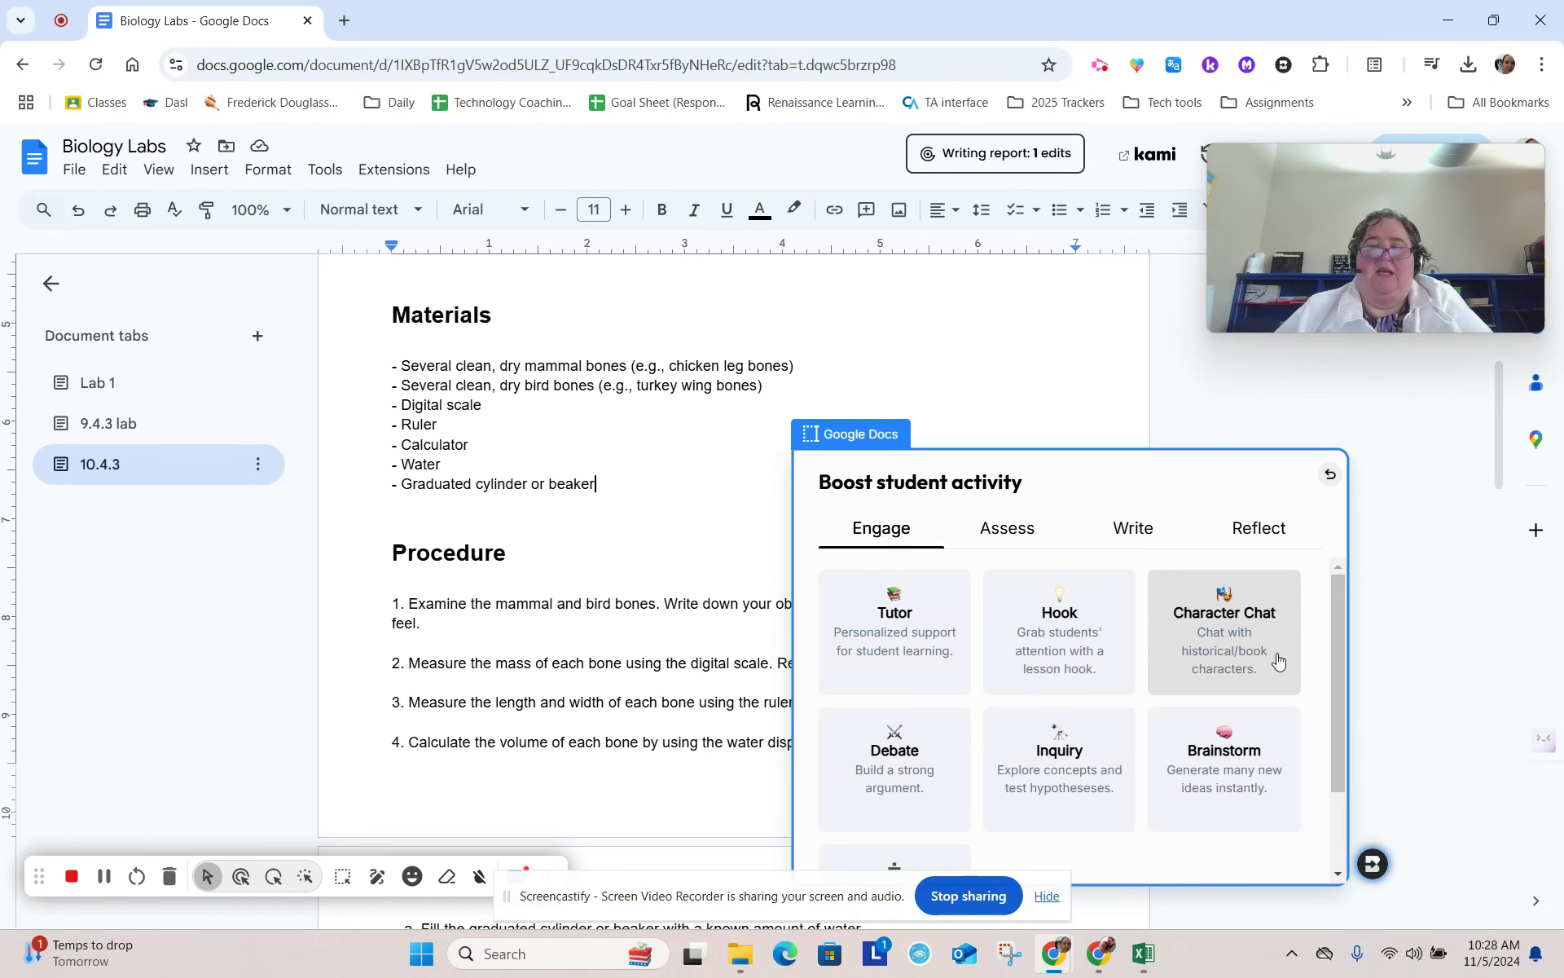
scroll(1277, 660, "down", 2)
scroll(1140, 668, "up", 2)
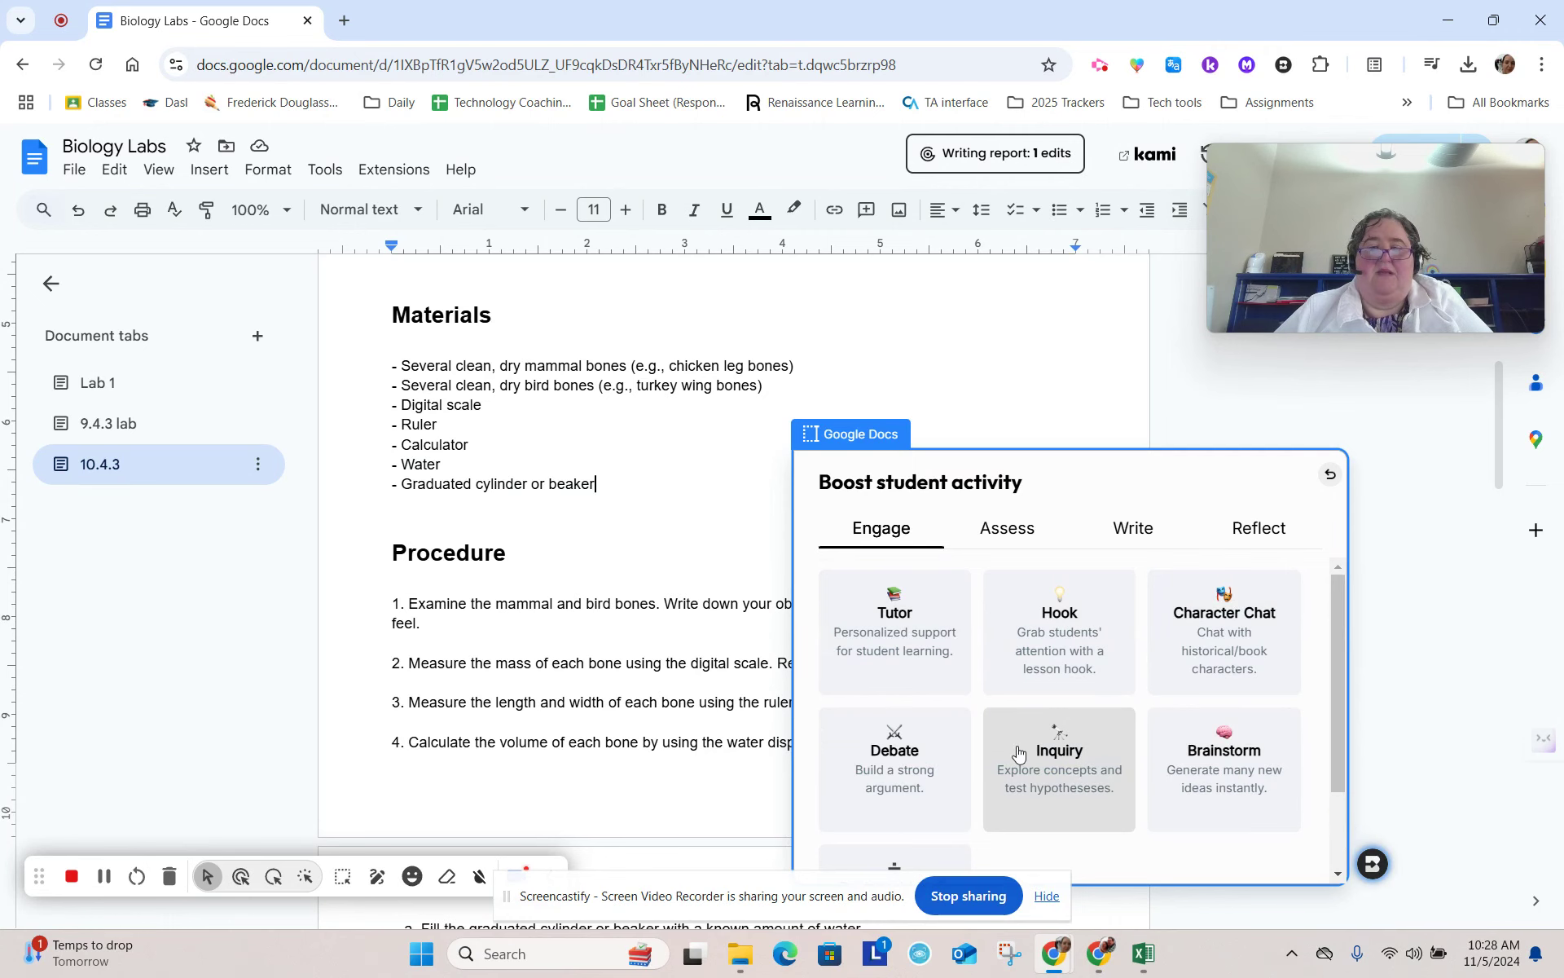
left_click(923, 630)
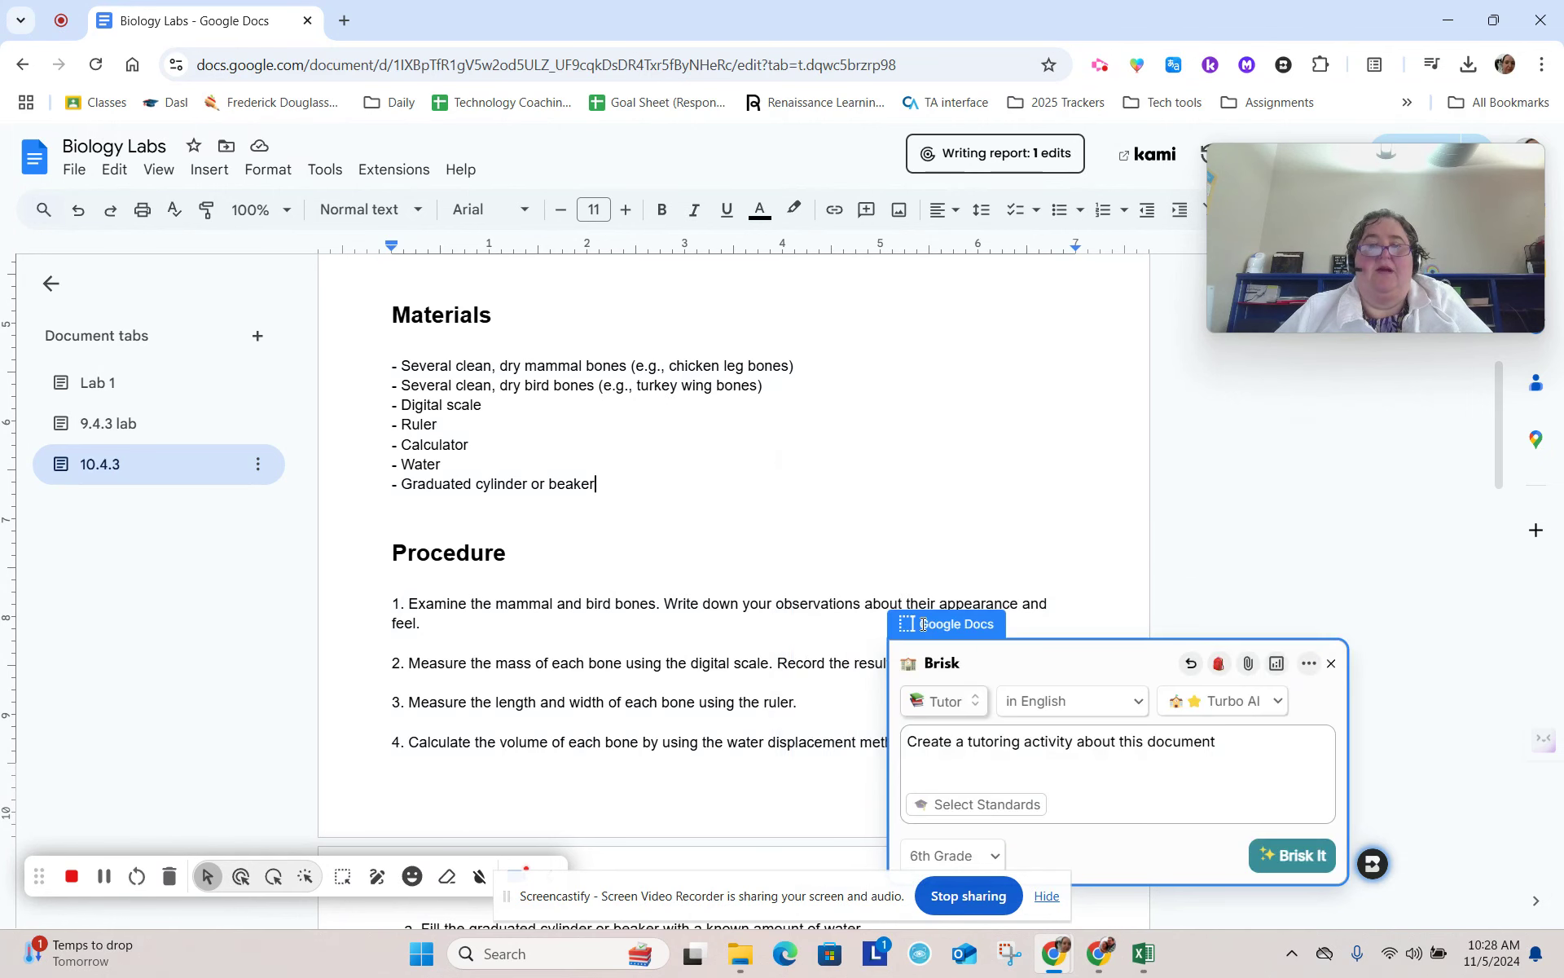
left_click(1286, 850)
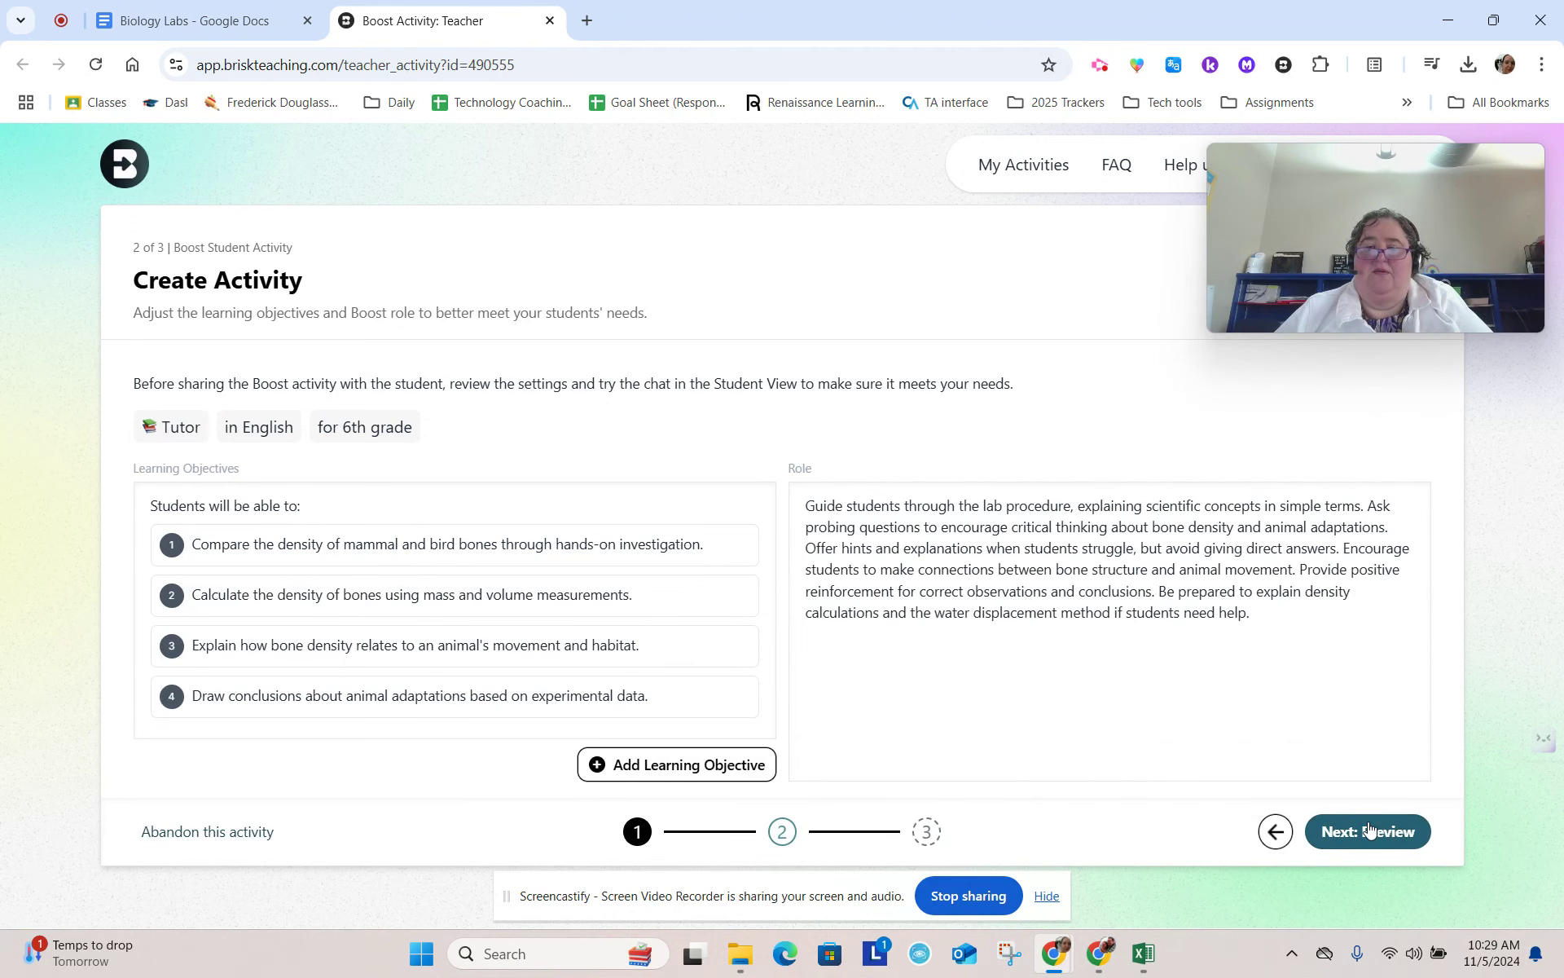
Preview the tutor activity as a student and start the tutor chat with Let's Go
left_click(1371, 830)
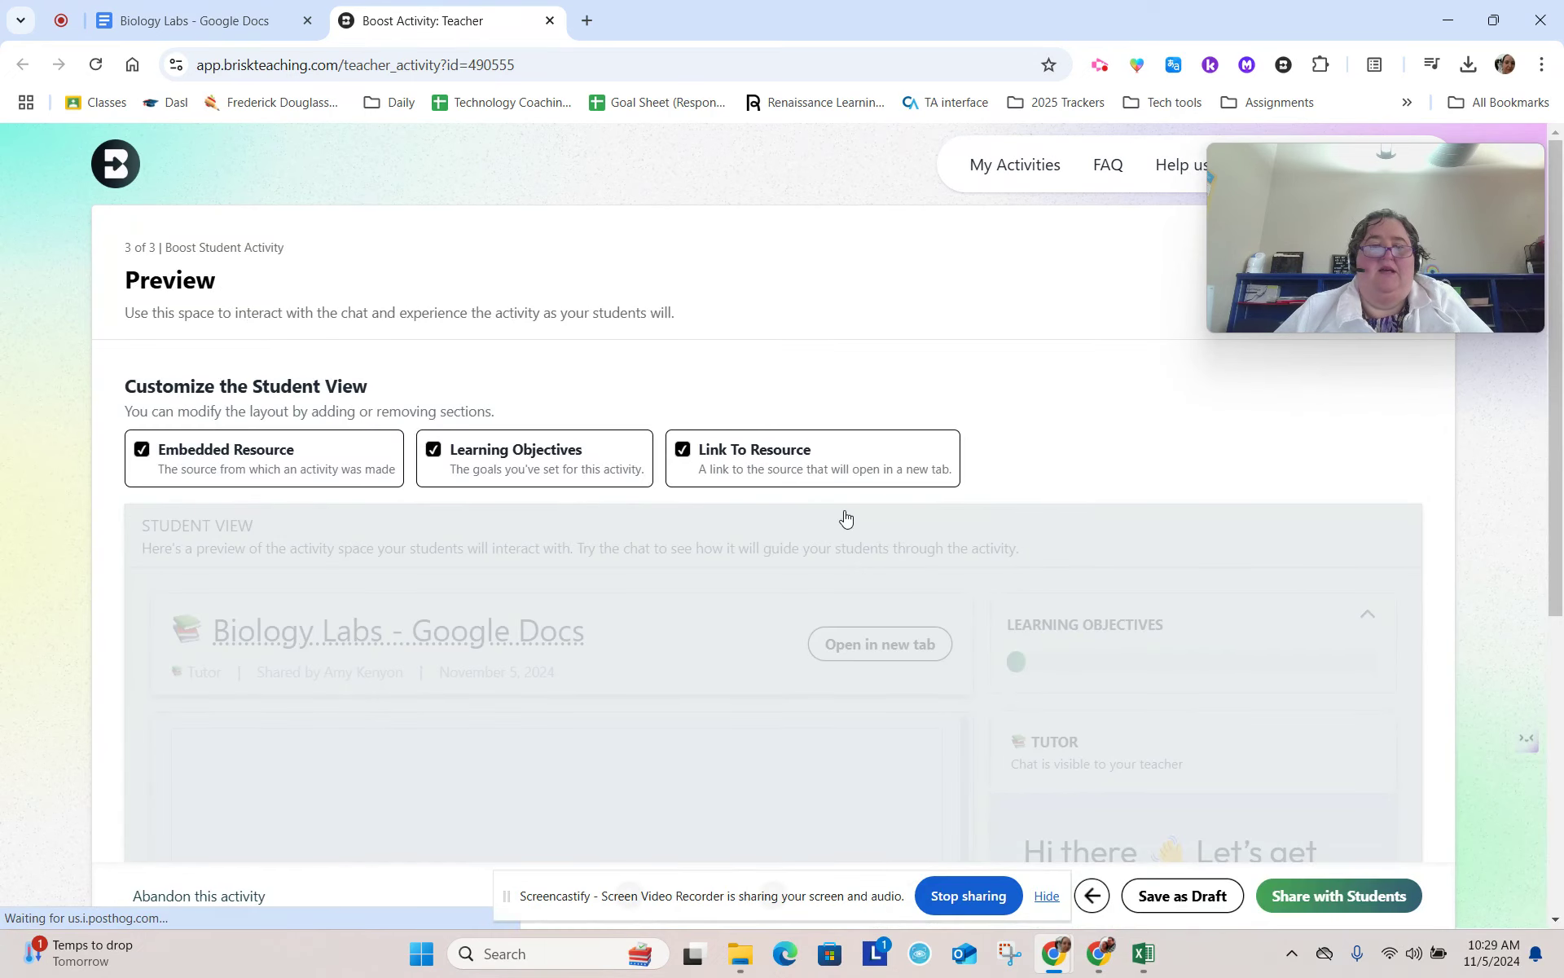
scroll(954, 397, "down", 6)
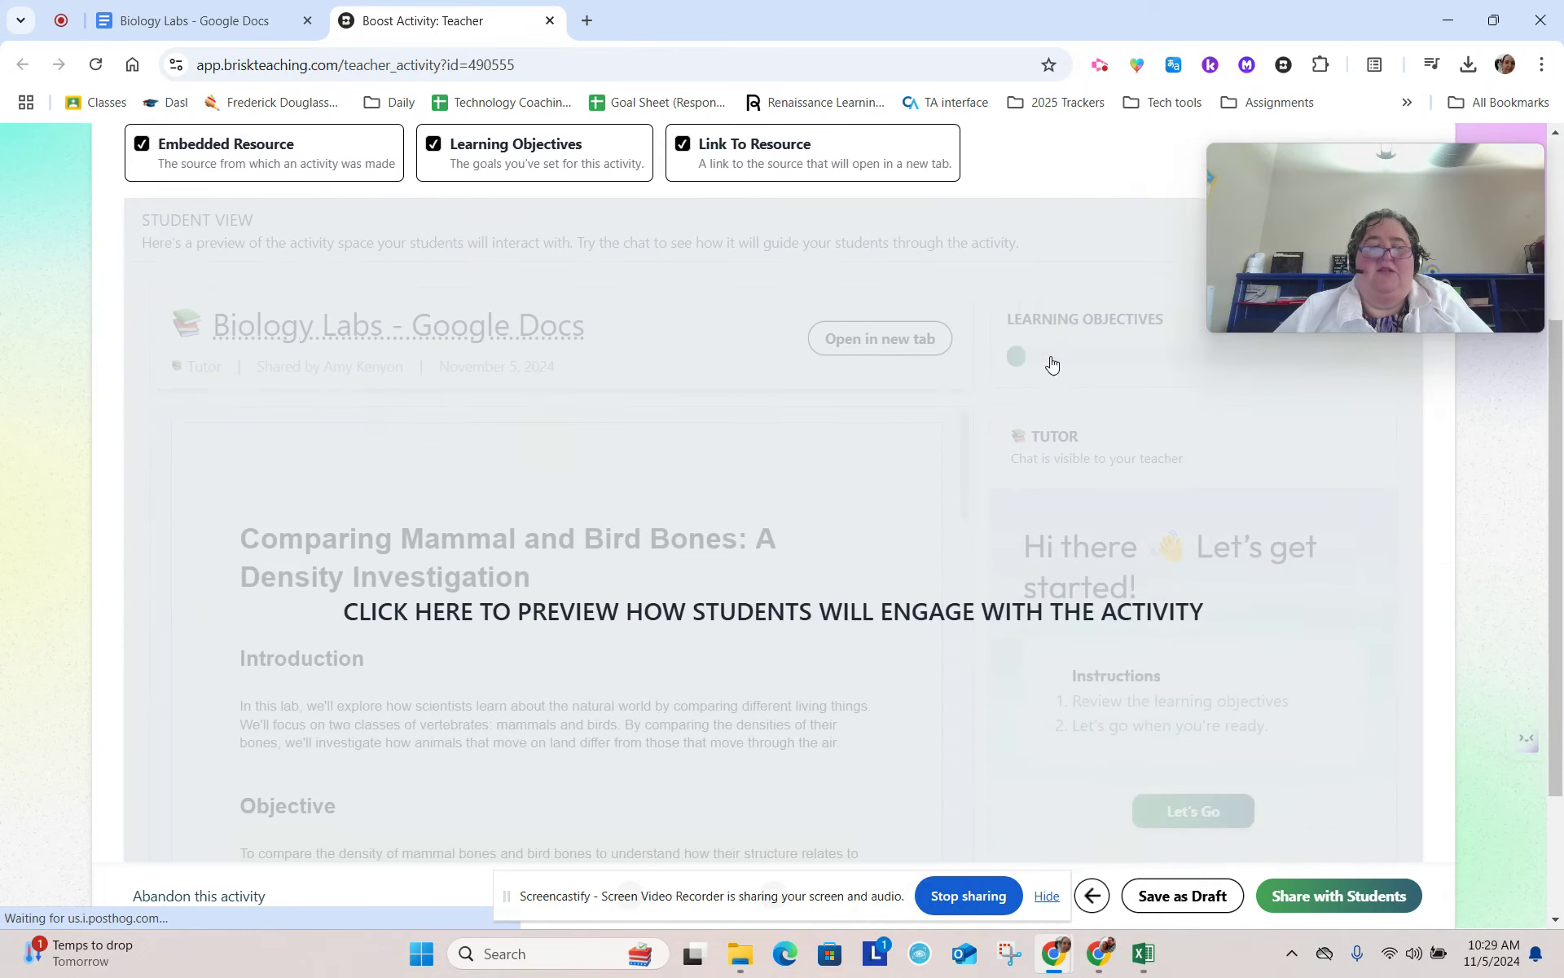
left_click(753, 421)
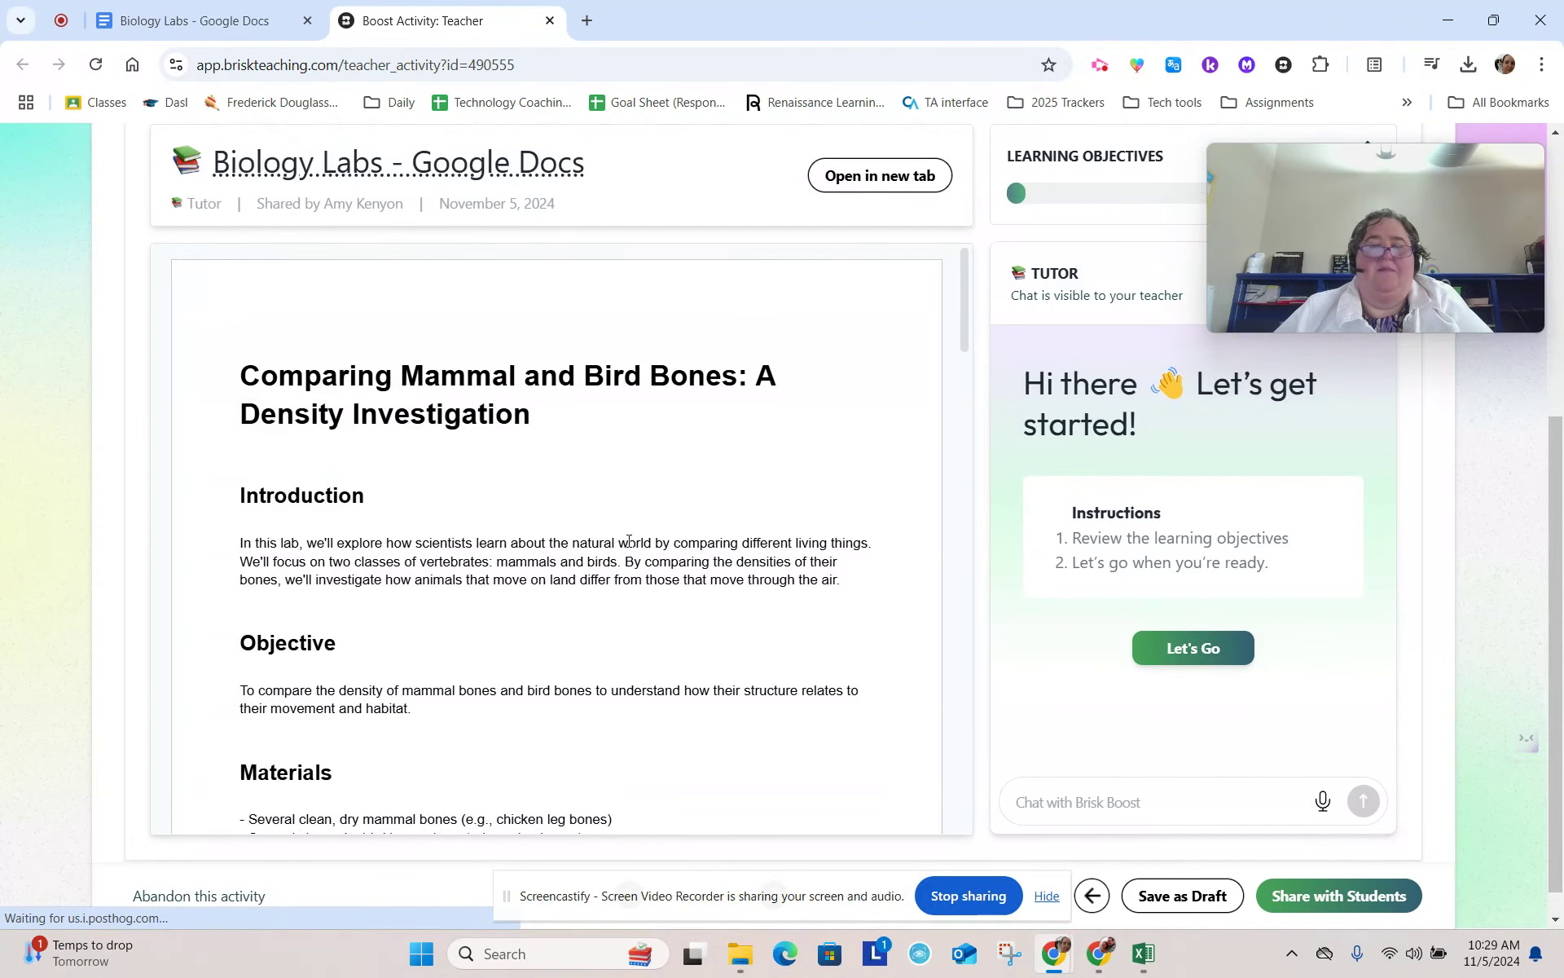
left_click(1198, 648)
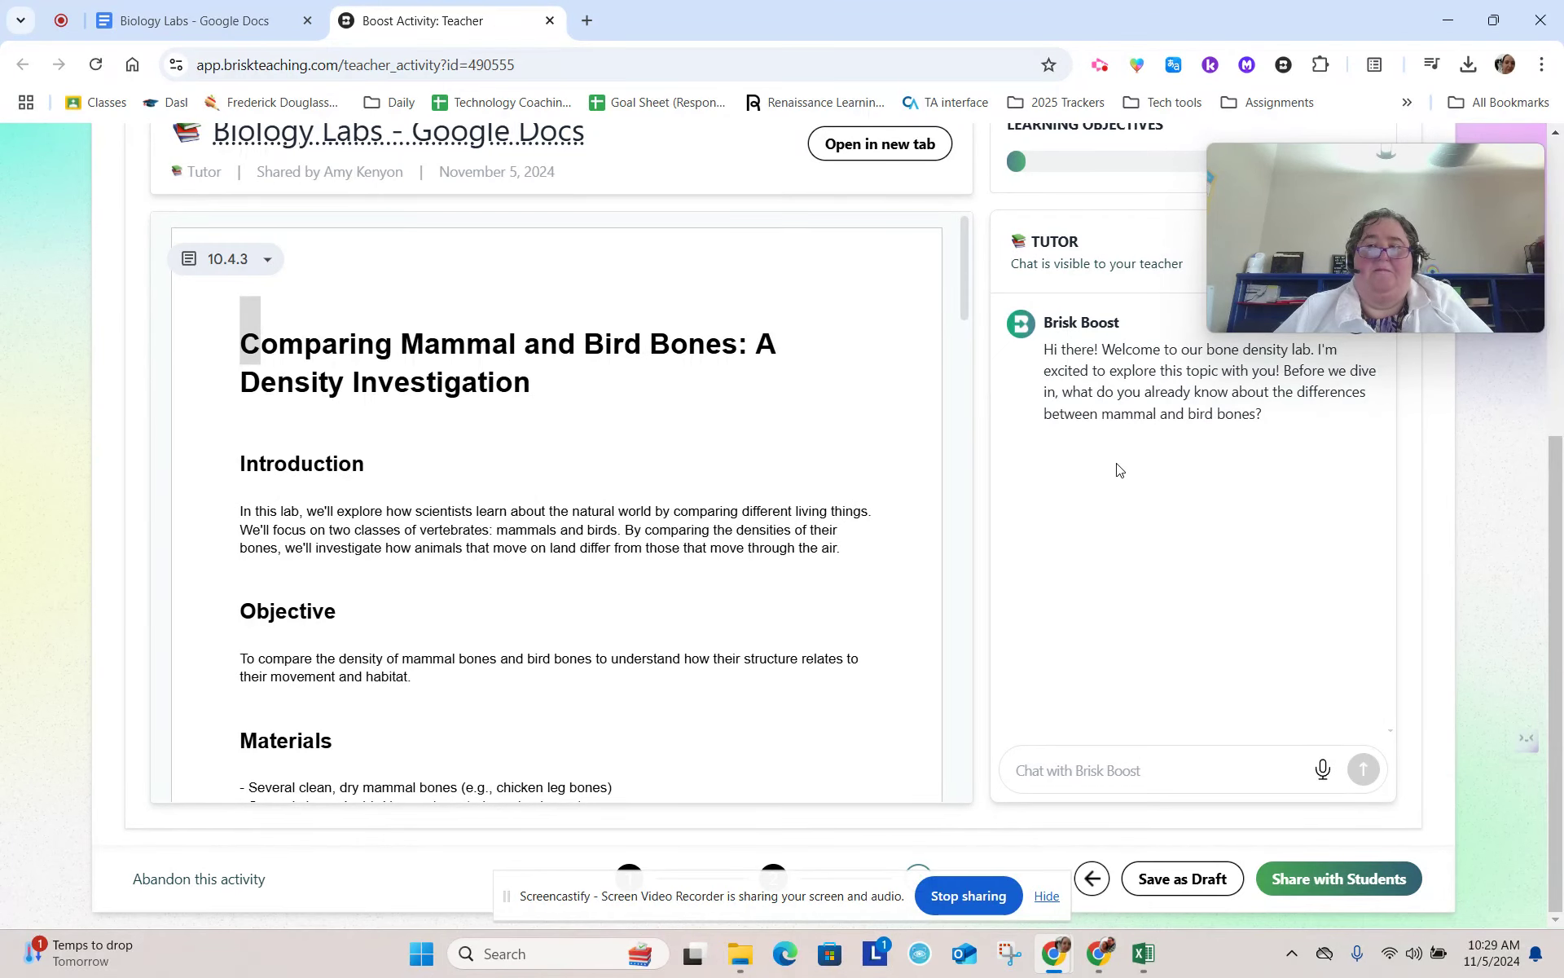
scroll(823, 432, "down", 5)
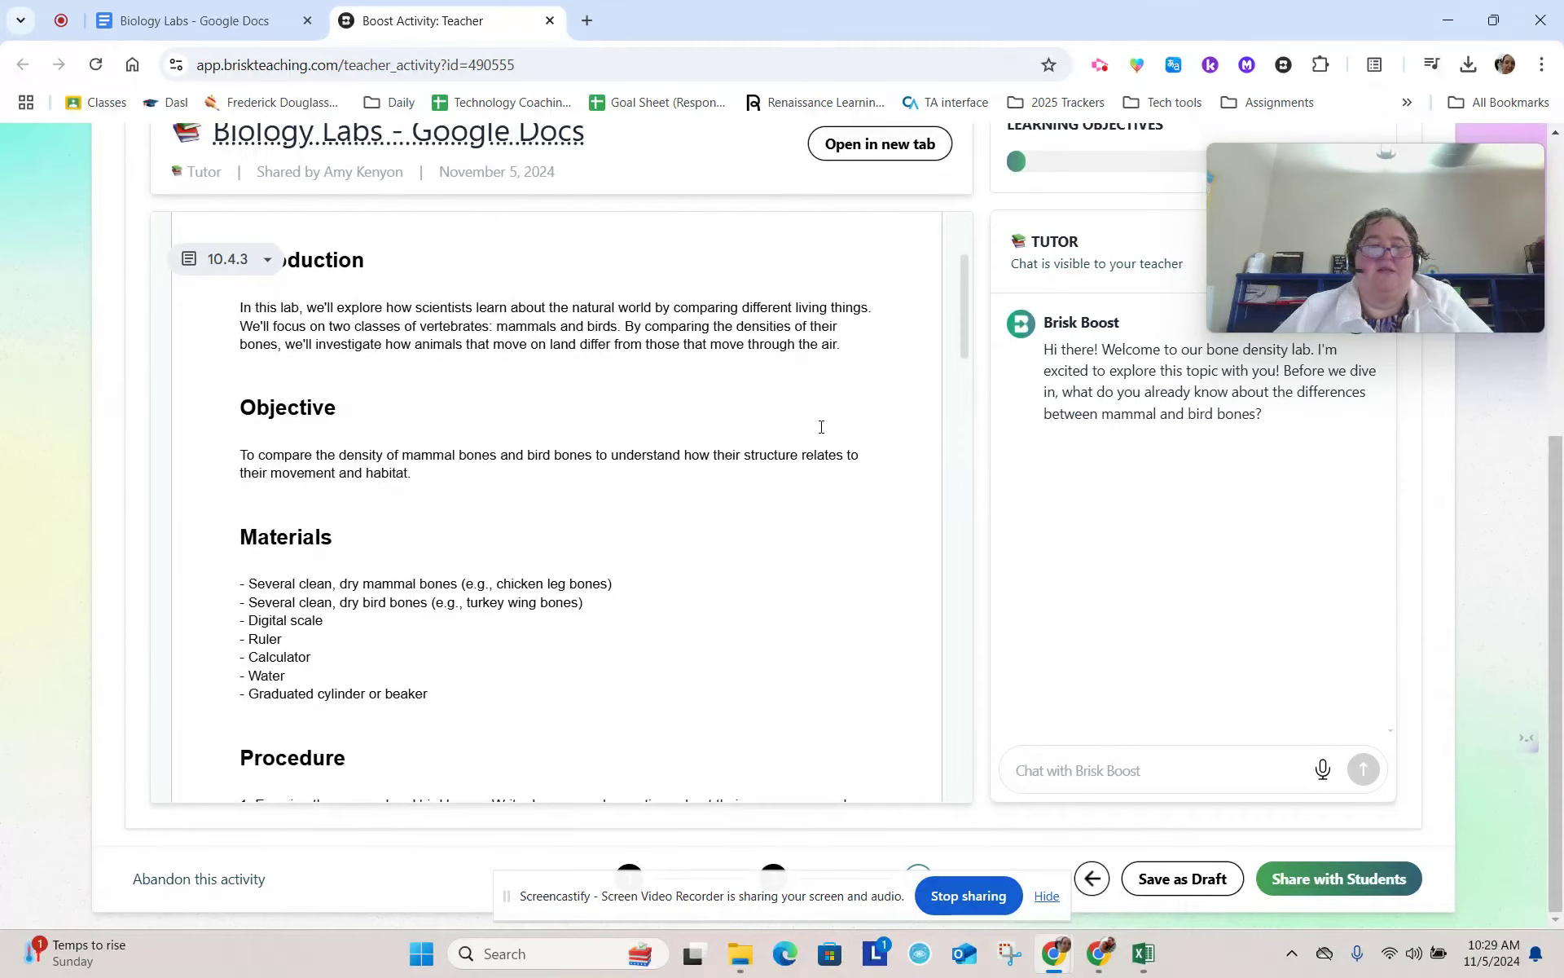
scroll(823, 435, "down", 1)
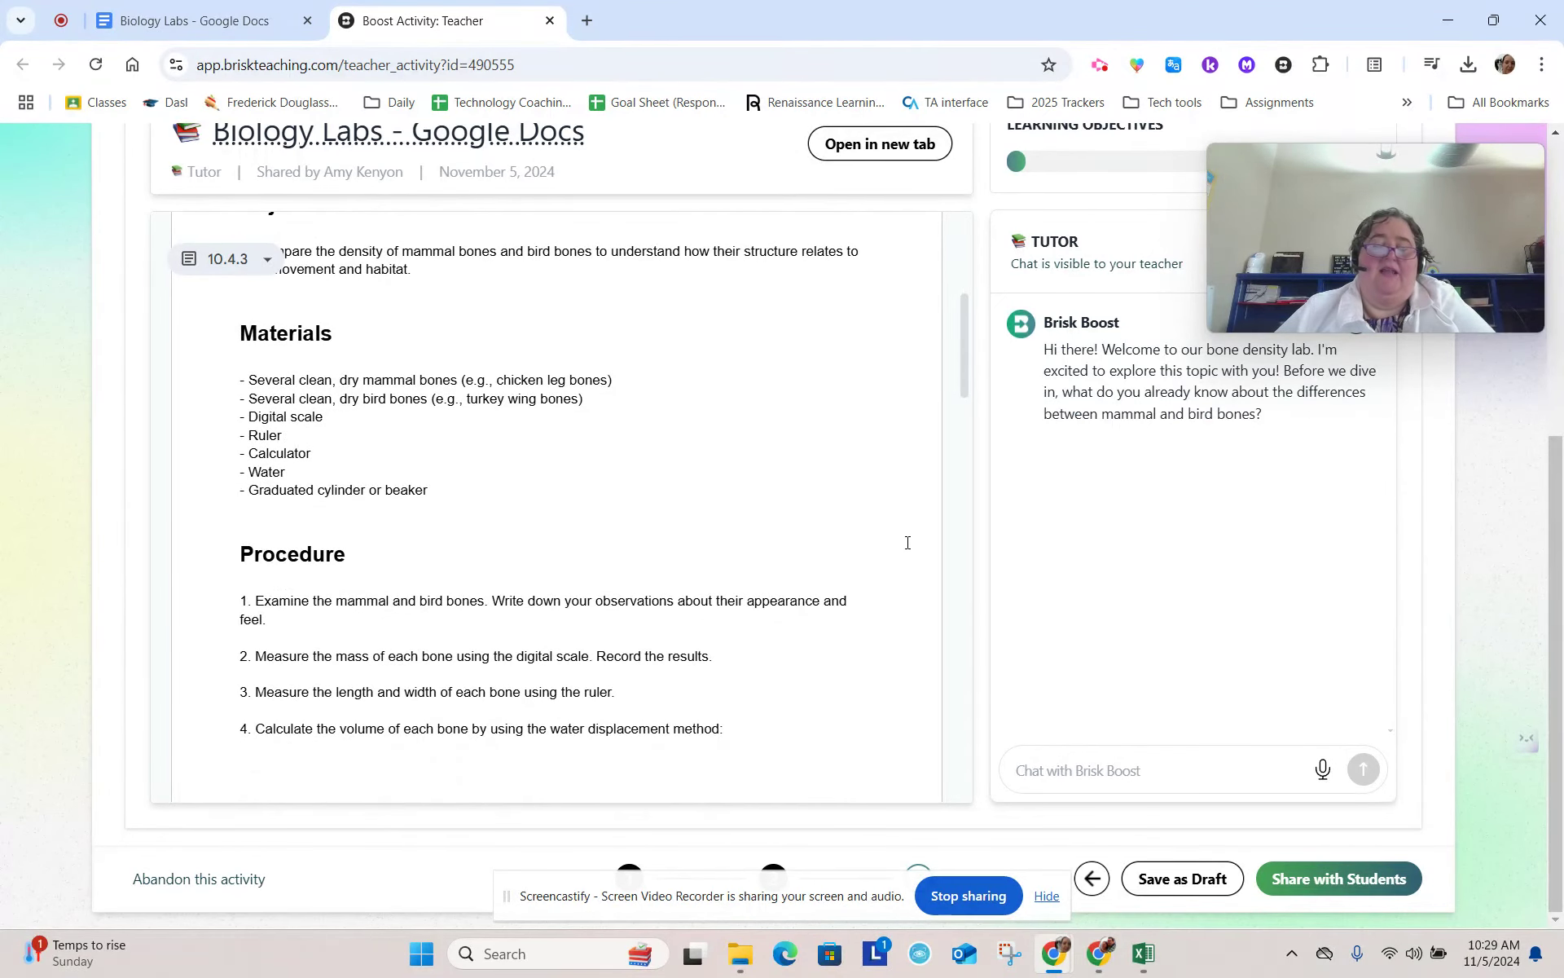
scroll(908, 539, "up", 5)
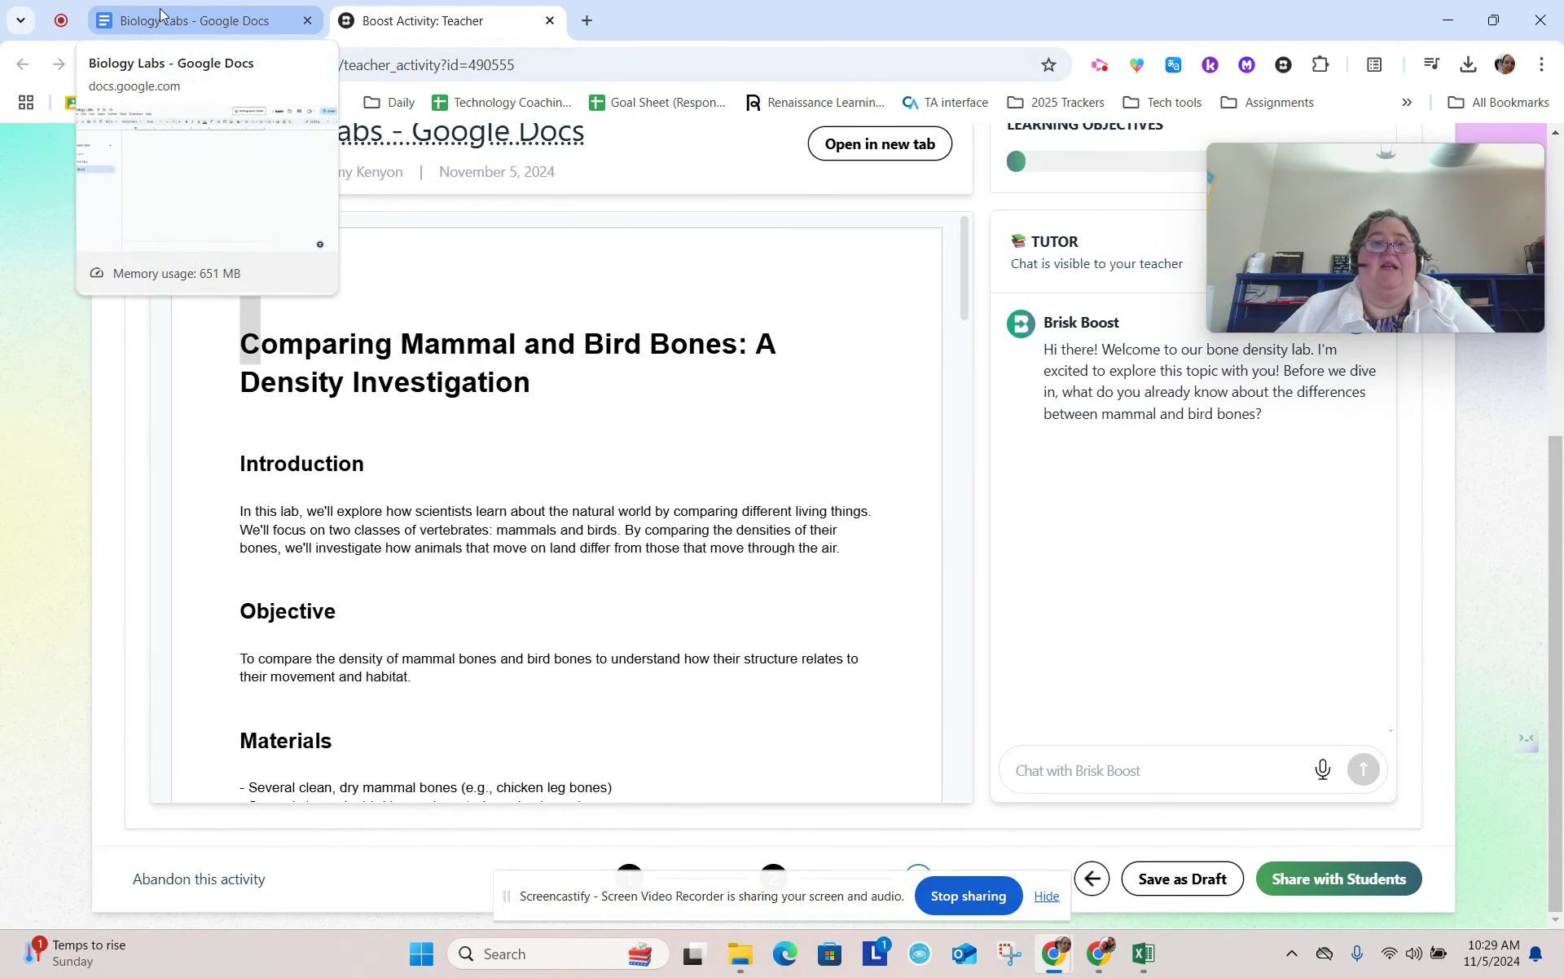
Check the Biology Labs document, then return to the tutor activity and begin Share with Students
left_click(196, 24)
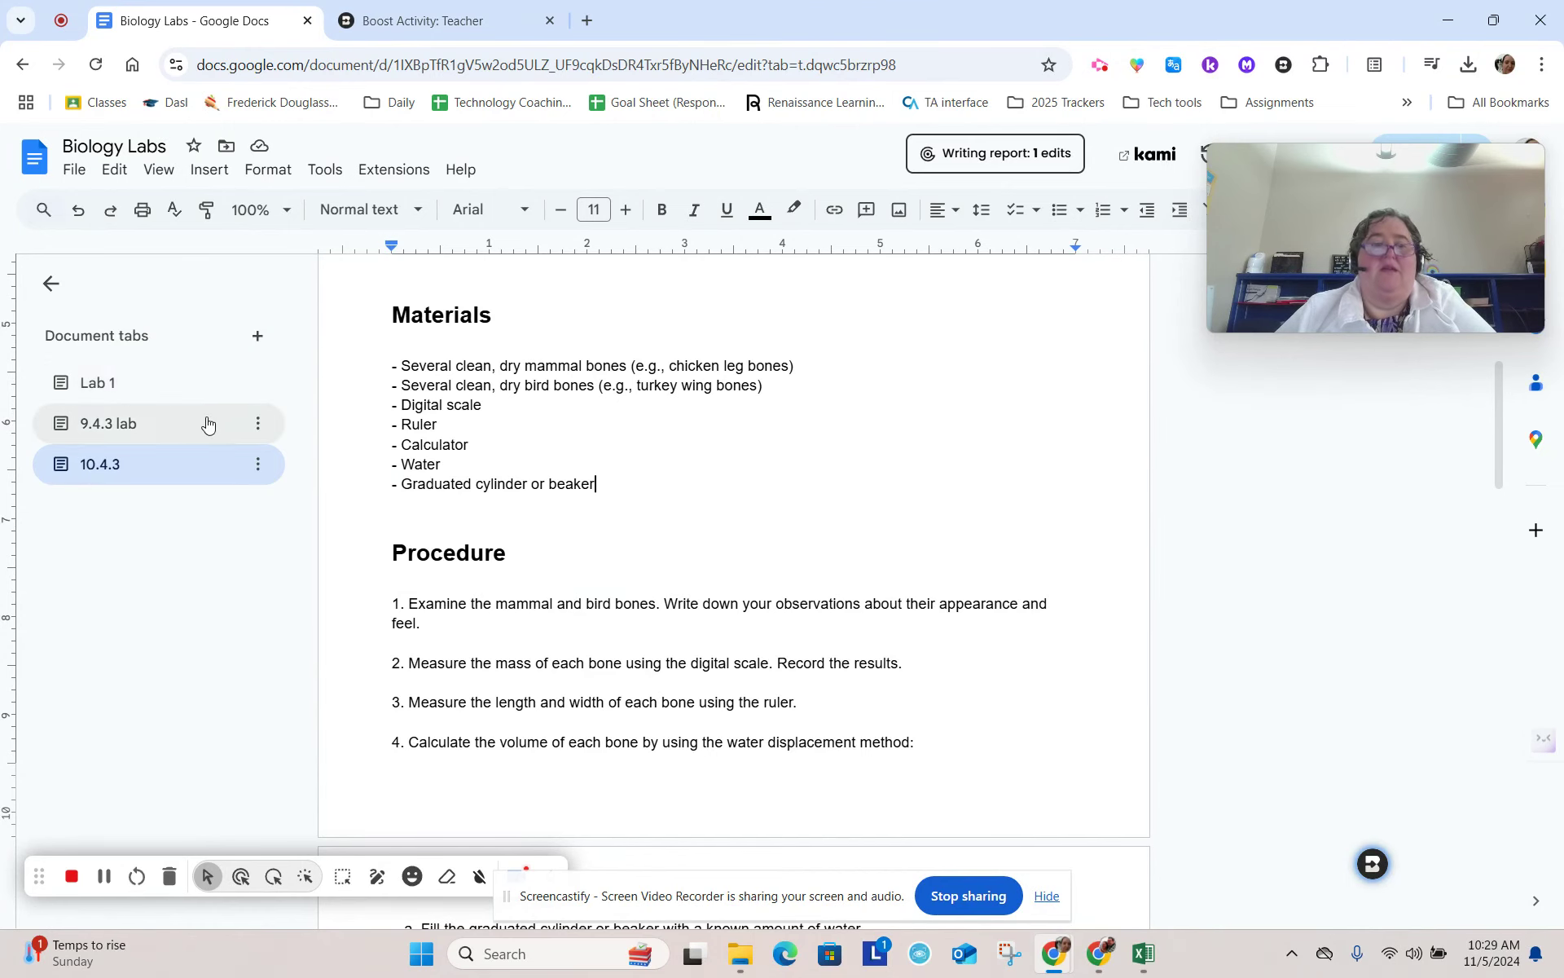
left_click(486, 21)
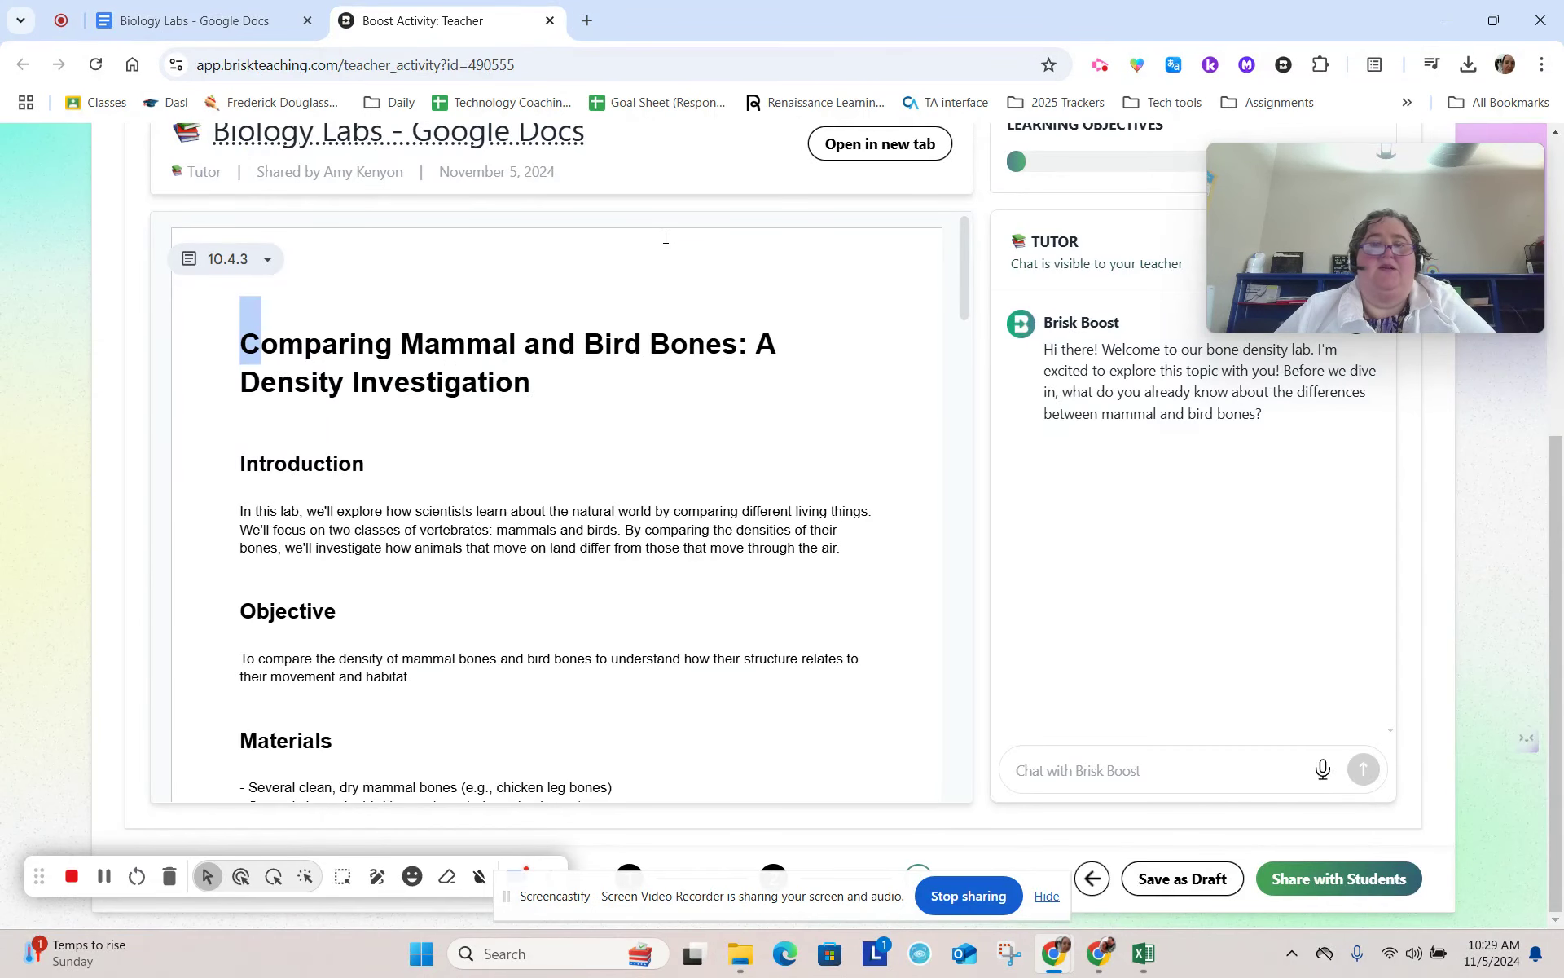
scroll(916, 514, "down", 1)
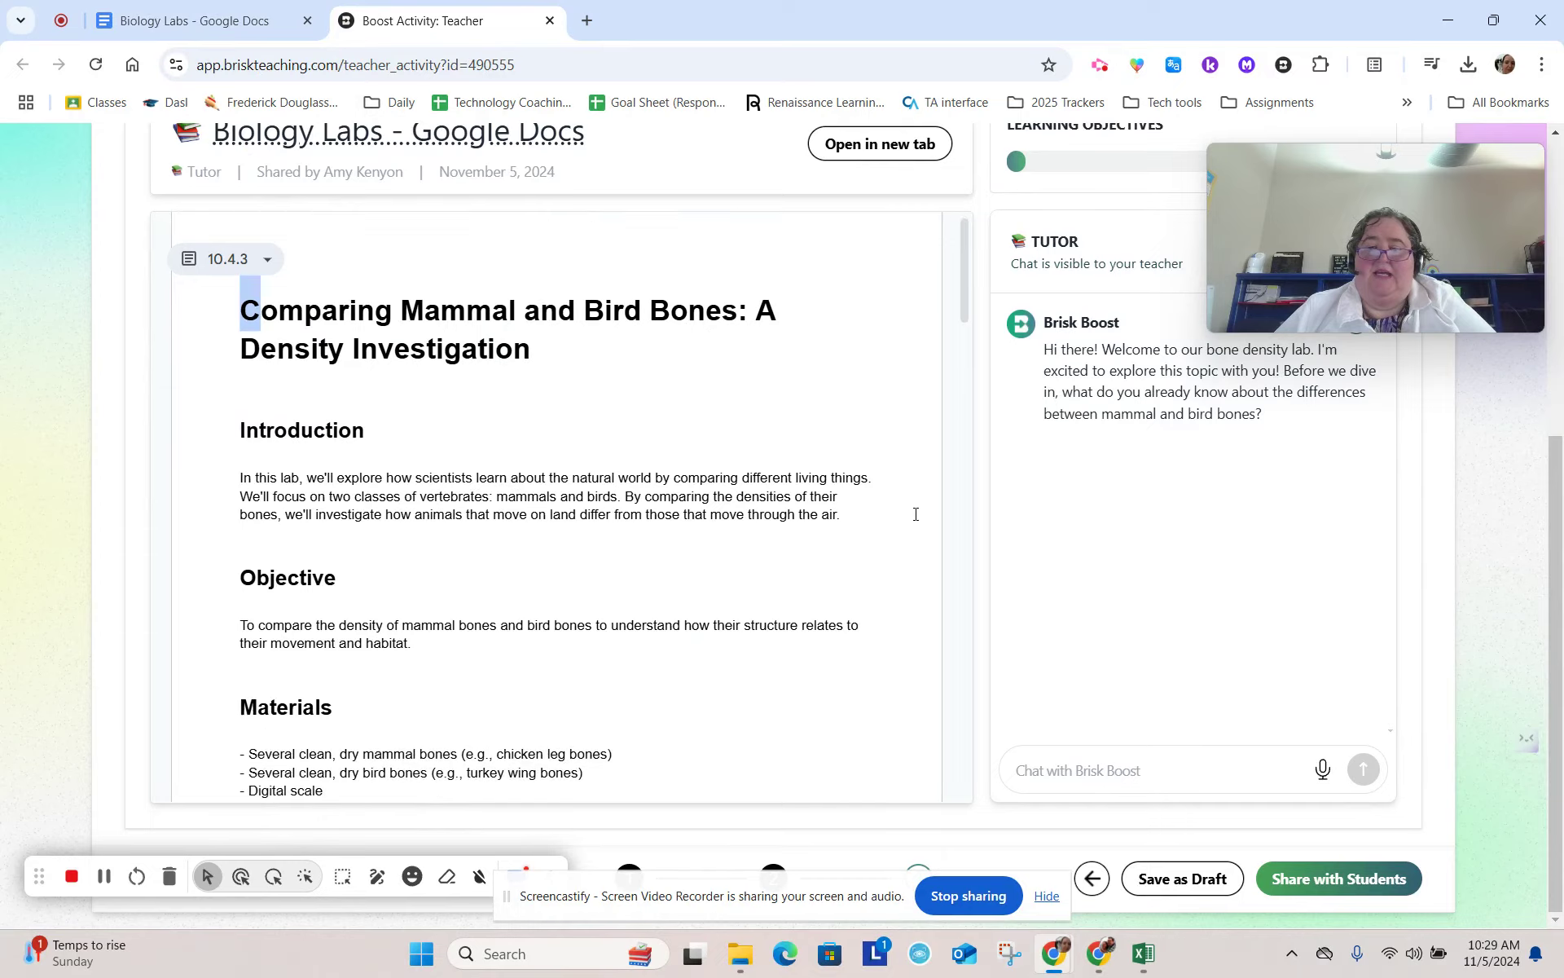
scroll(916, 514, "down", 3)
scroll(1421, 920, "up", 3)
left_click(1344, 880)
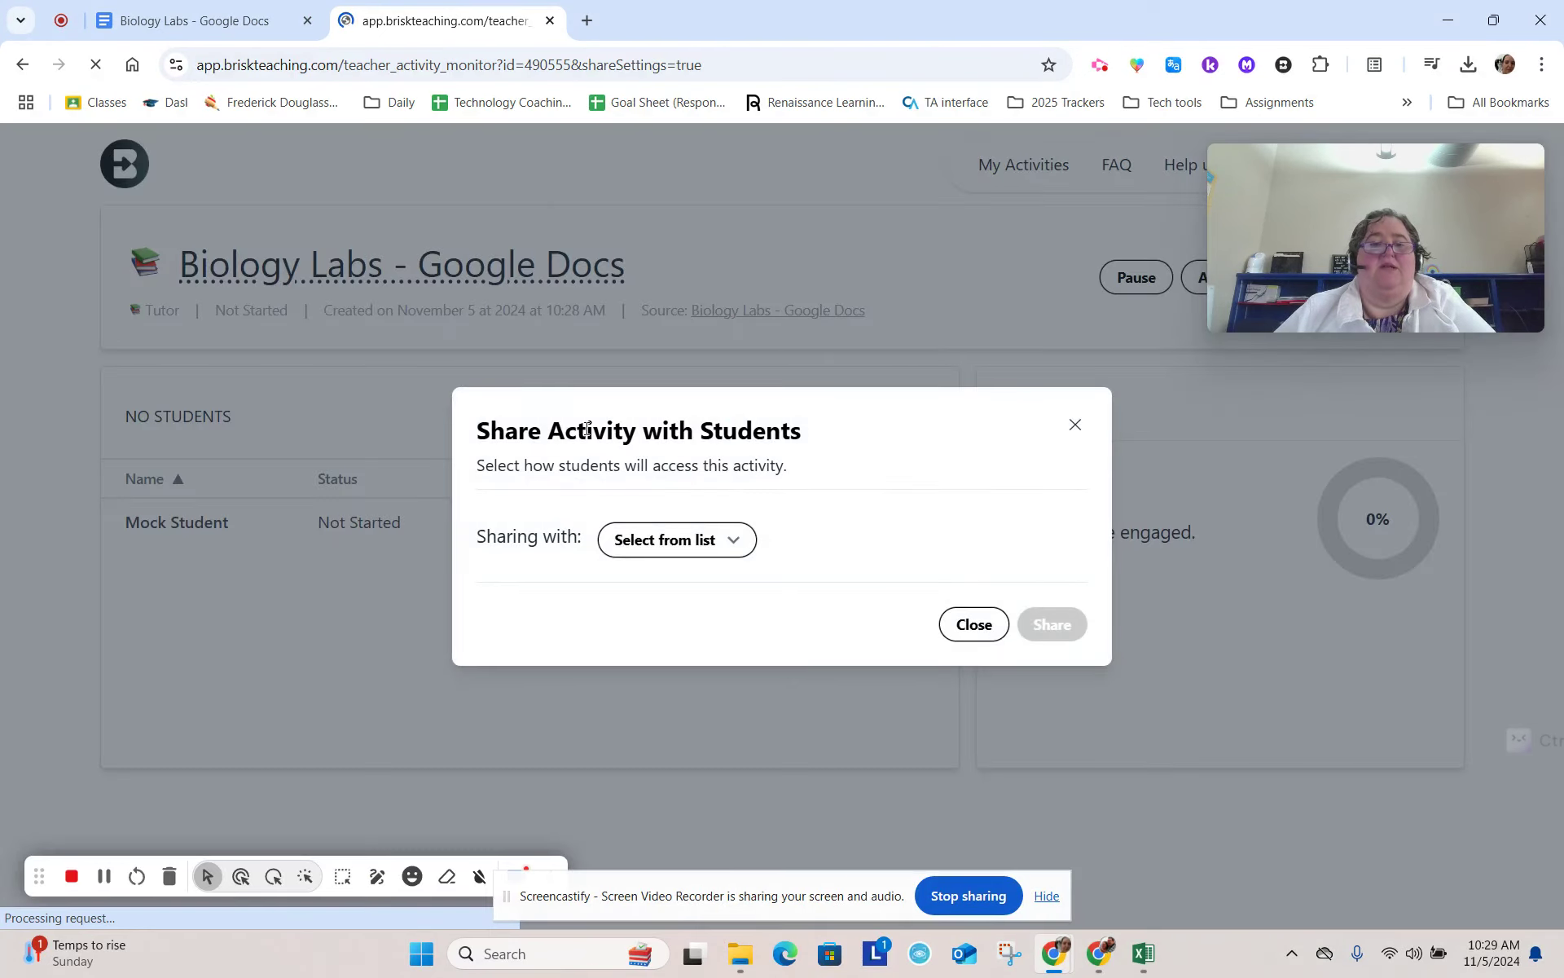
Share the tutor with the English class as 'Students can view file' and copy the student link
left_click(688, 540)
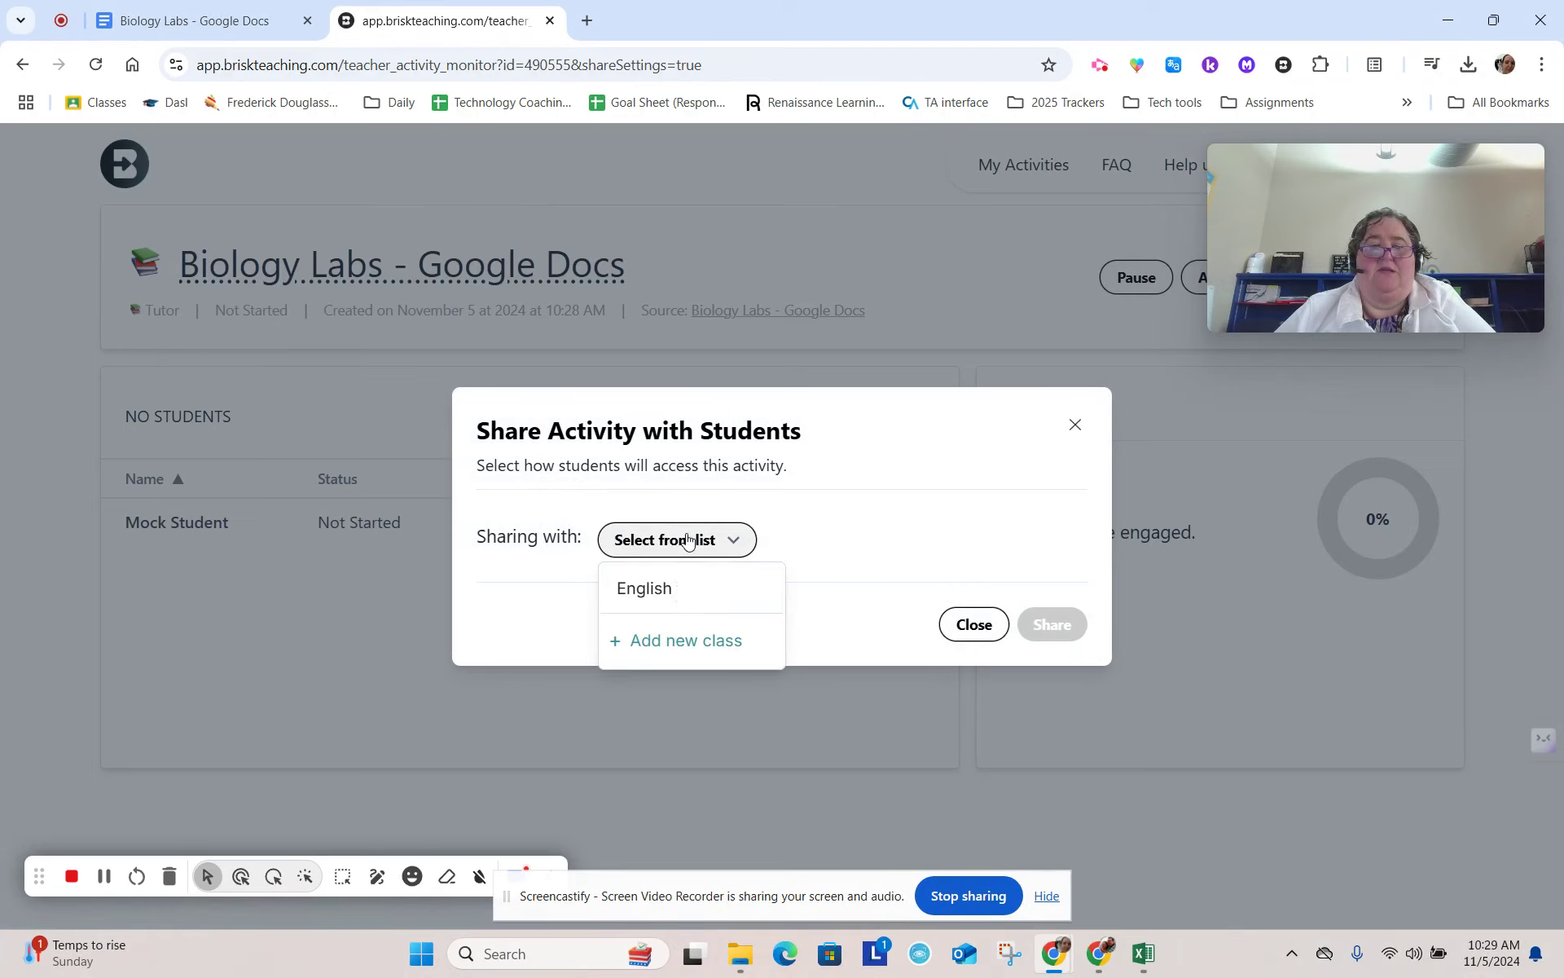
left_click(670, 590)
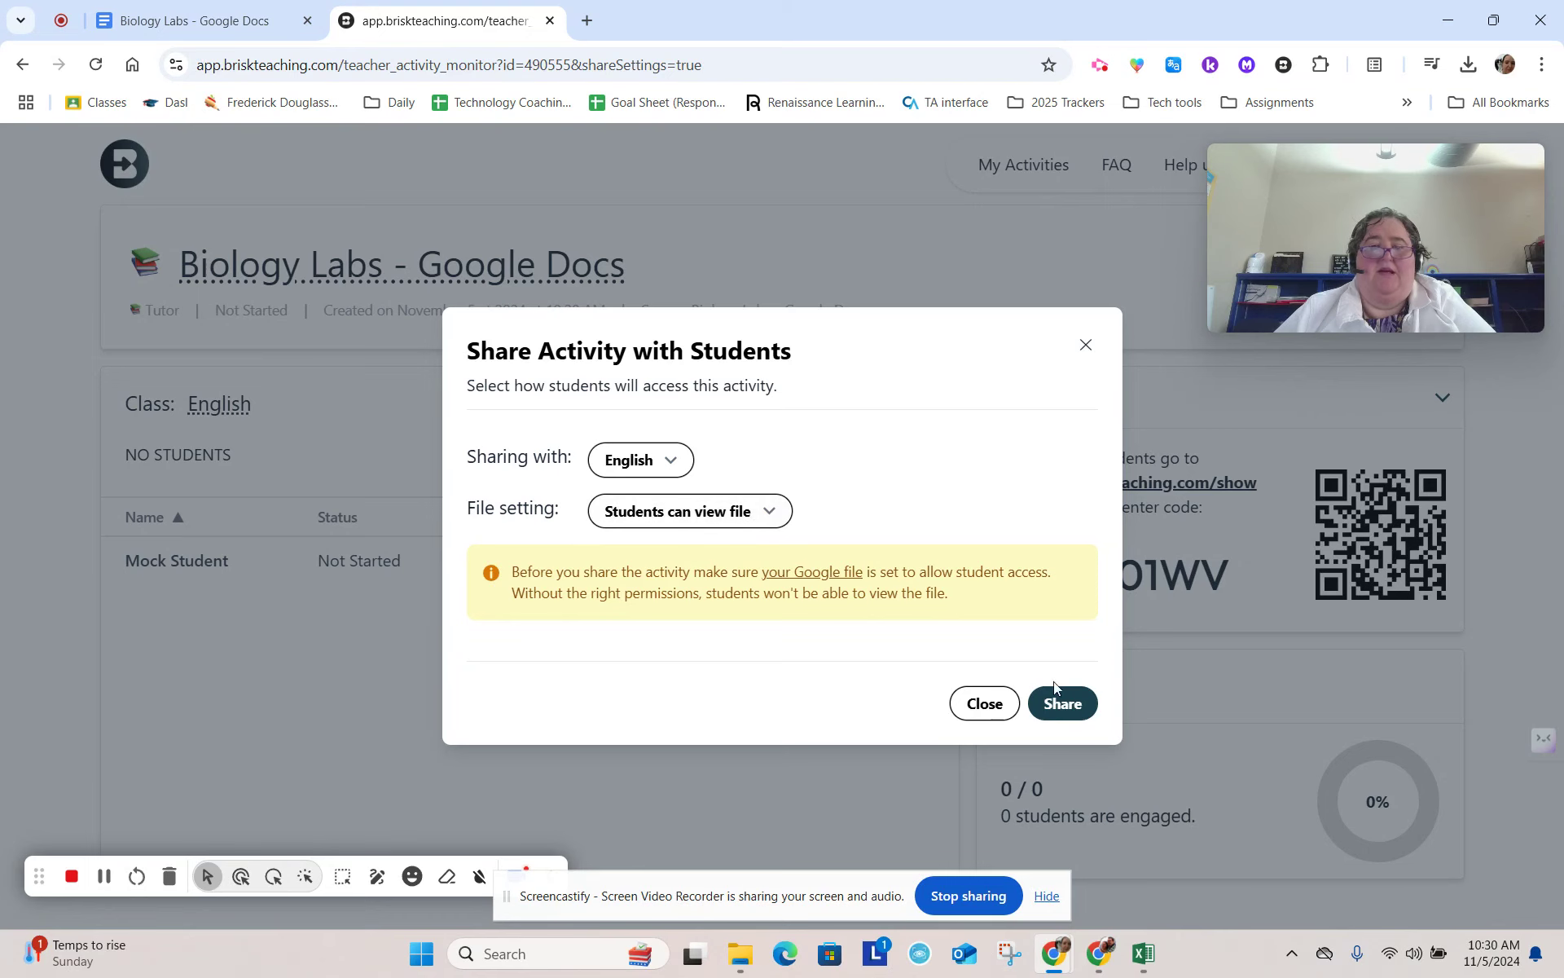
left_click(754, 513)
left_click(725, 611)
left_click(747, 519)
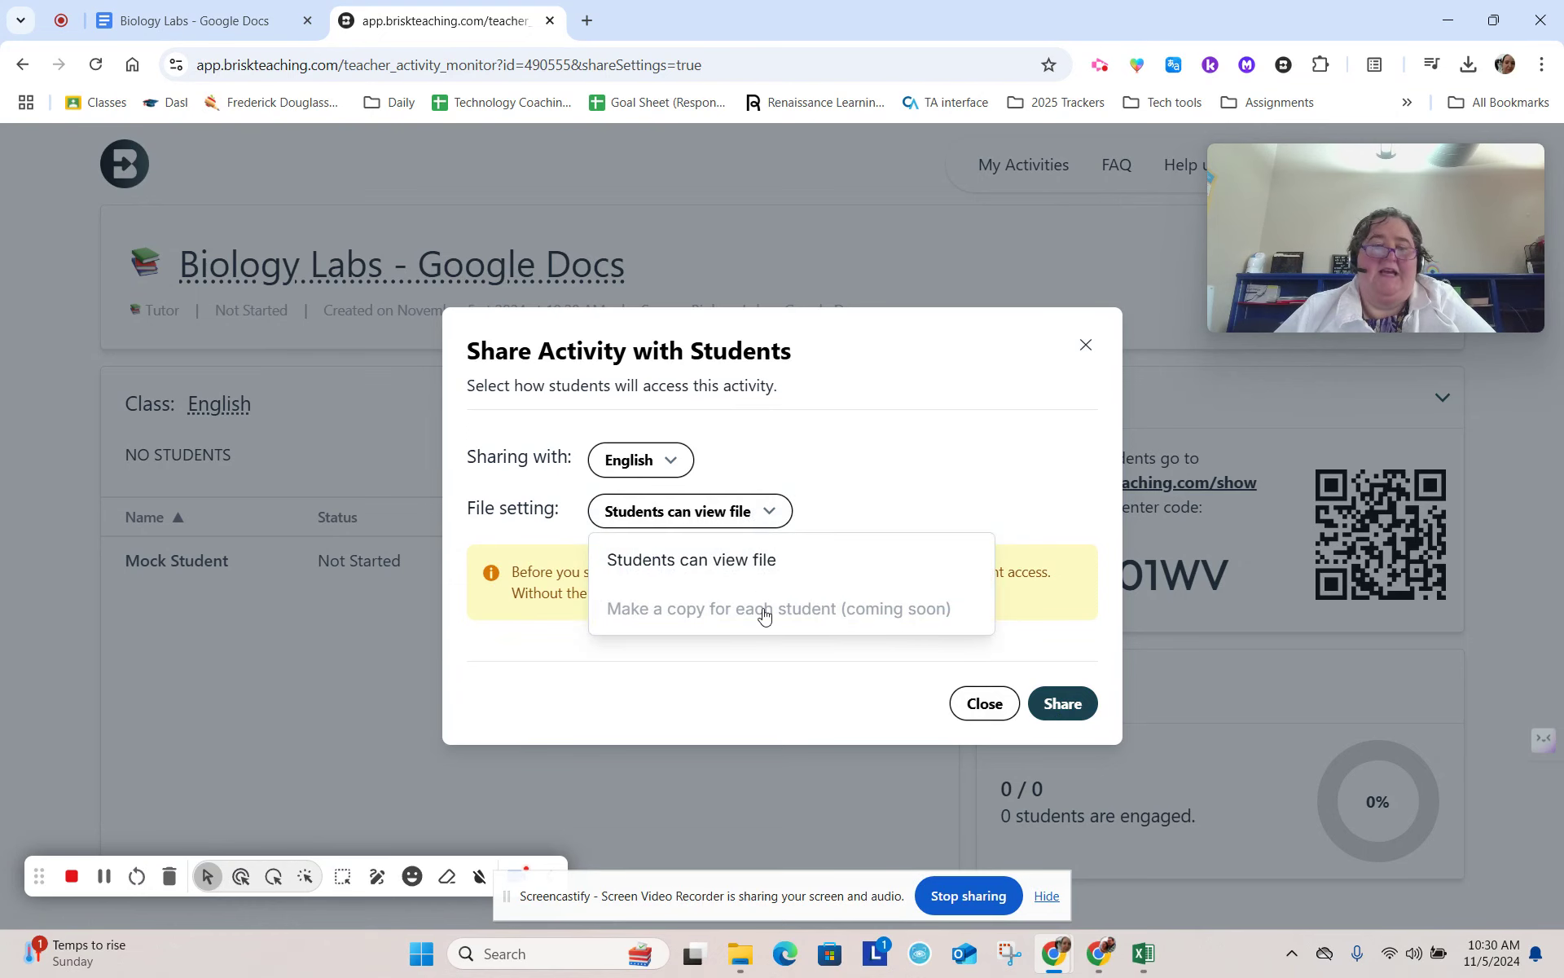
left_click(1061, 704)
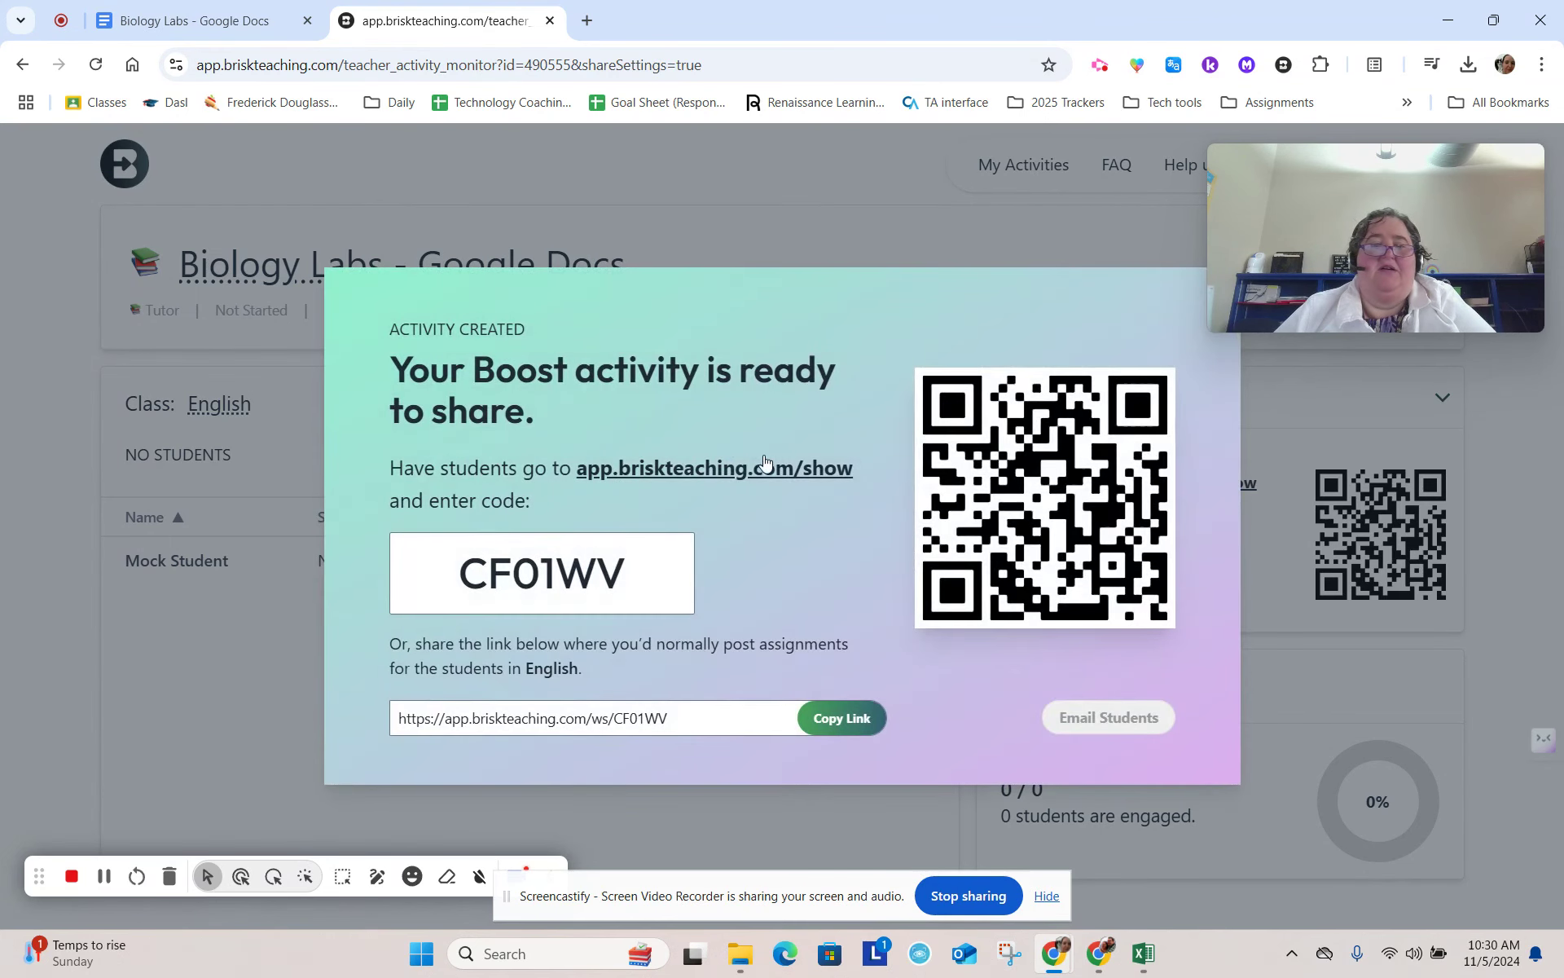
left_click(844, 723)
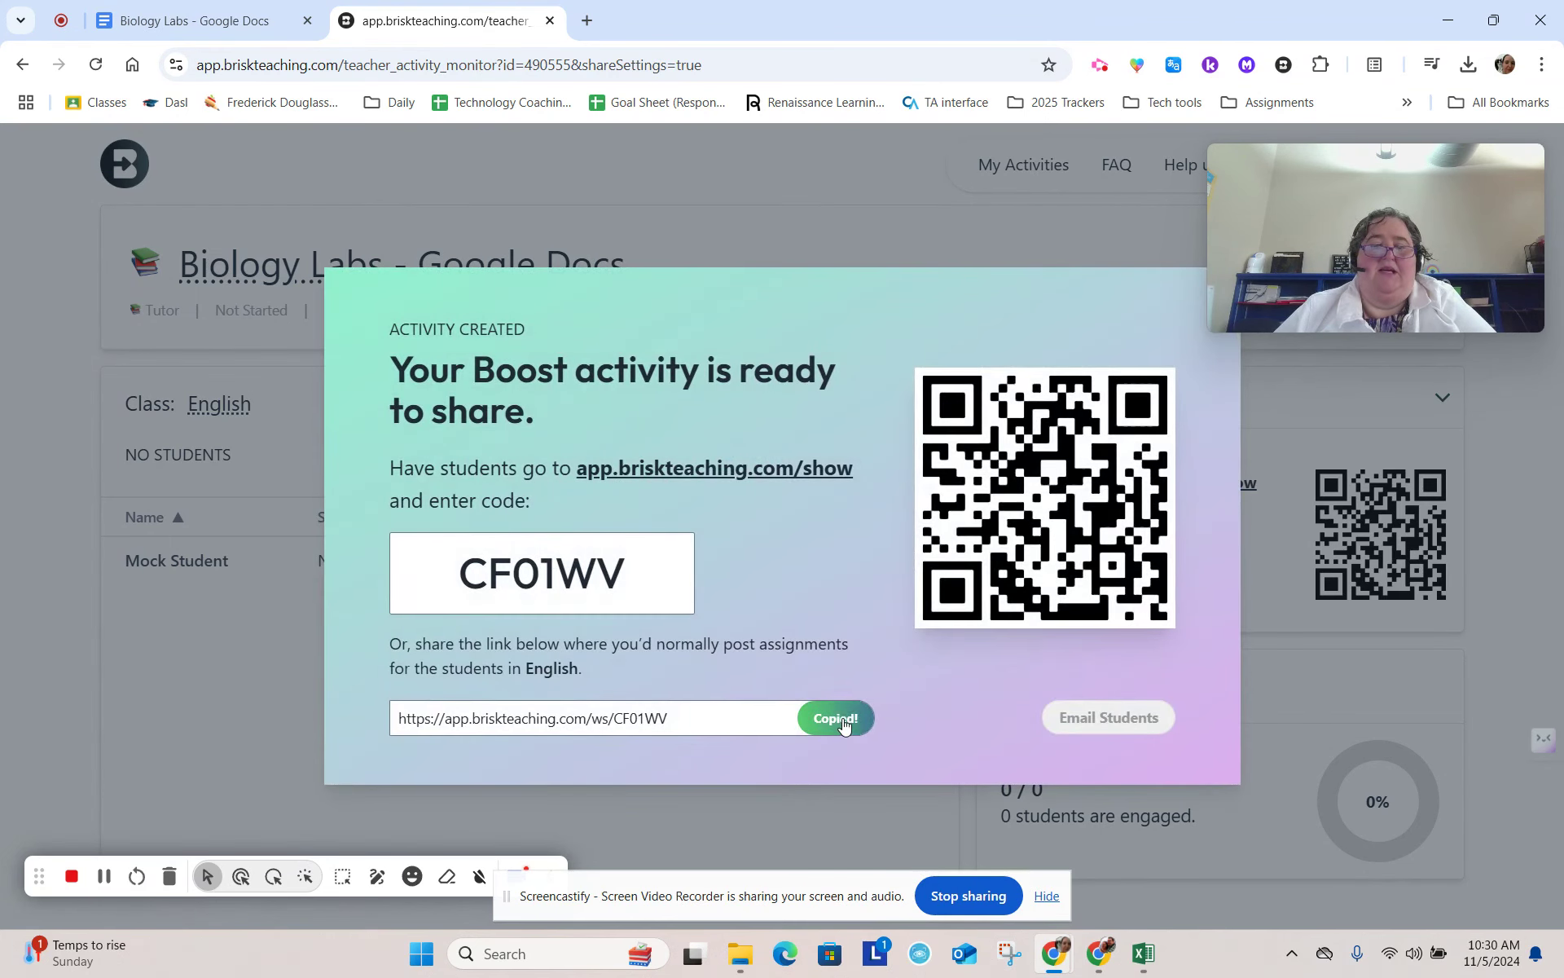
left_click(216, 16)
Add a 'Lab Tutor:' line below the lab title with the Brisk activity URL hyperlinked
scroll(686, 572, "up", 6)
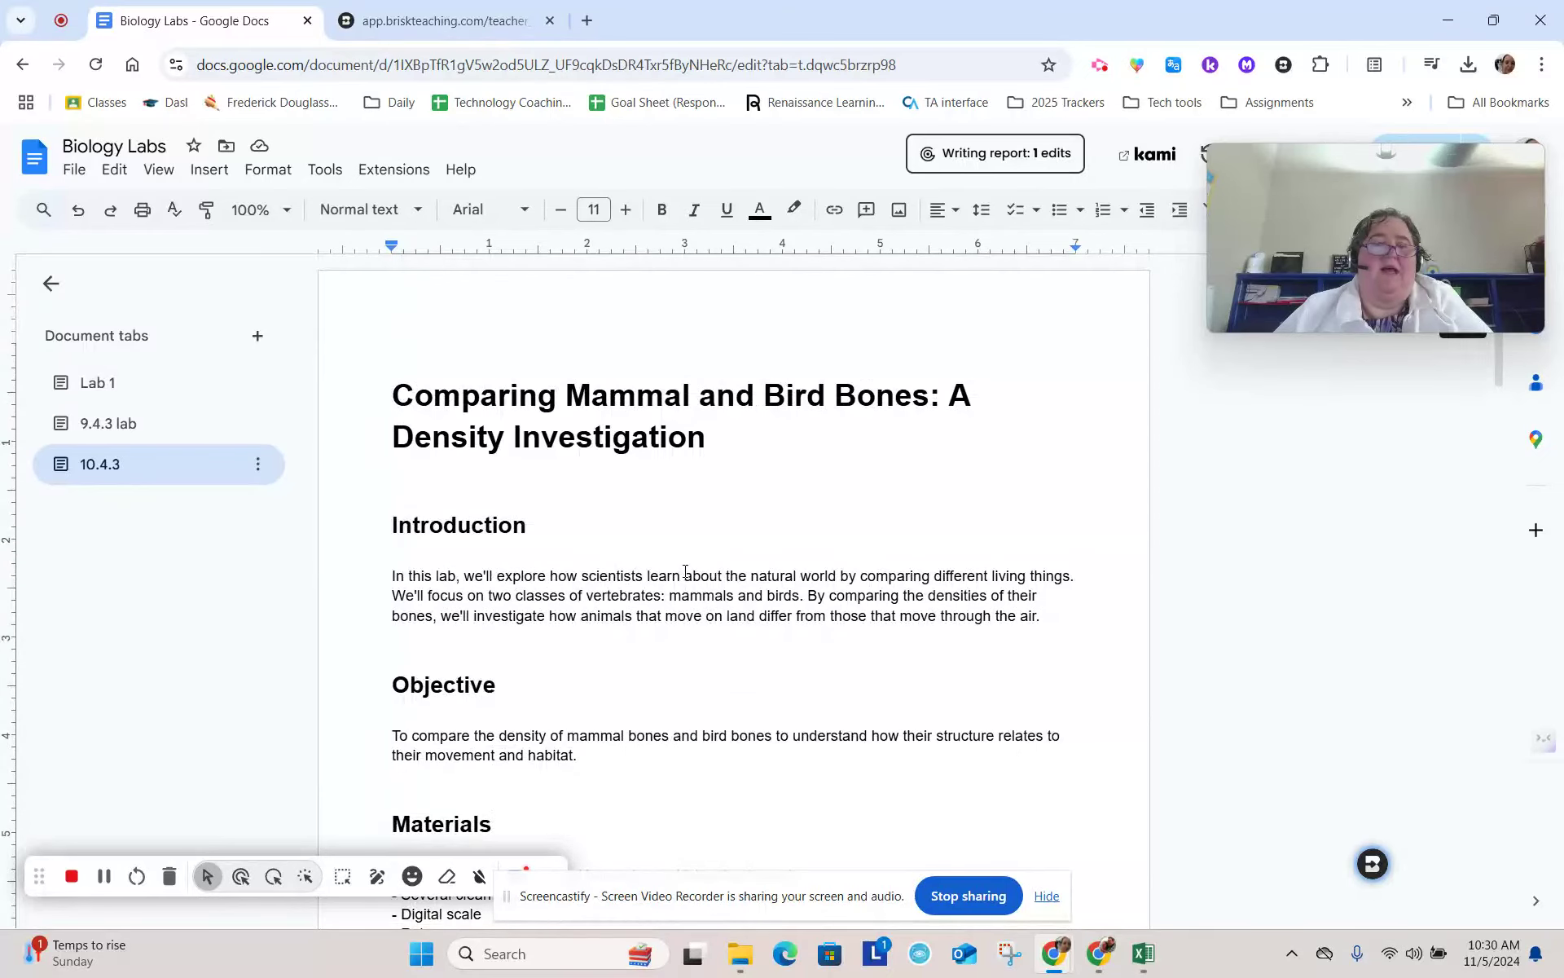
left_click(408, 485)
type("Lab")
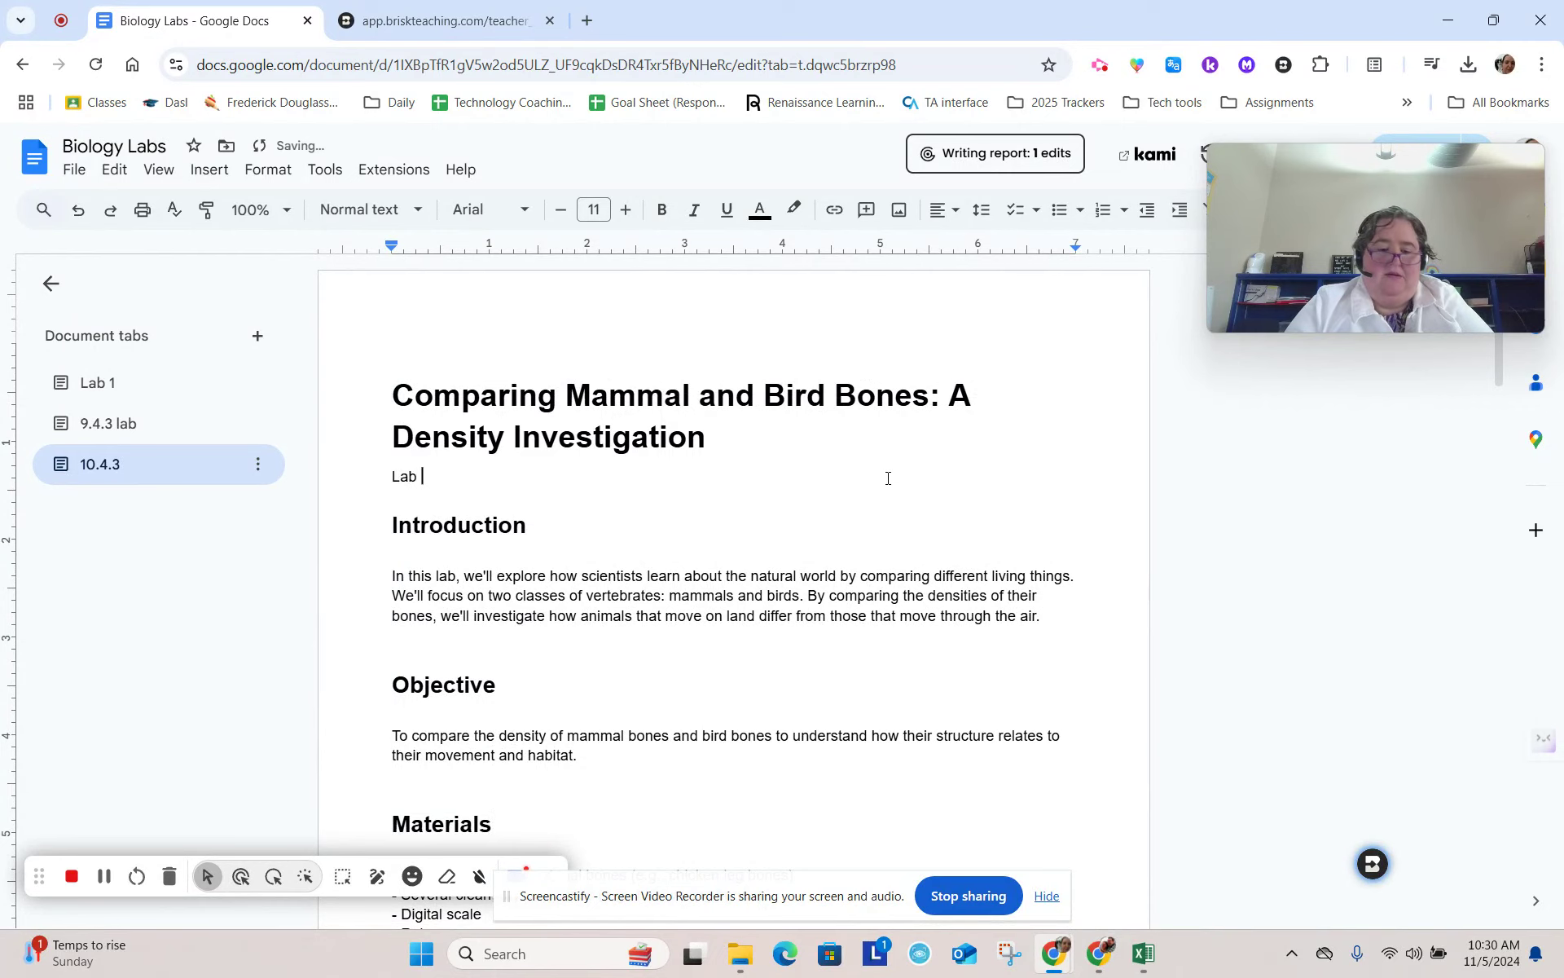
type(" Tutor")
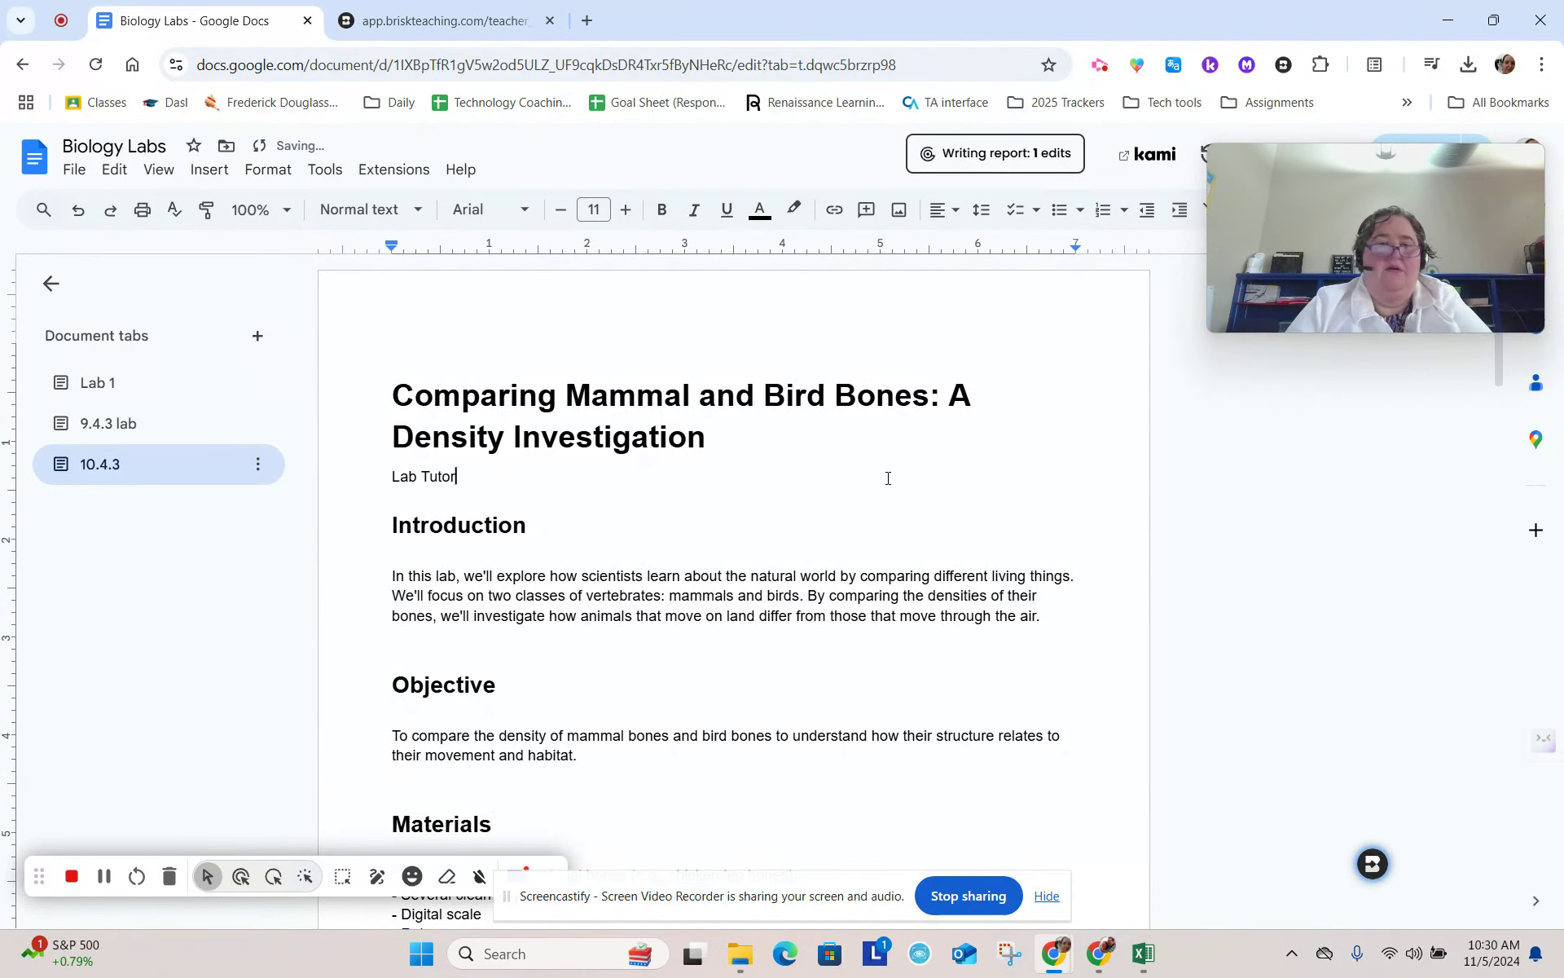
type(":")
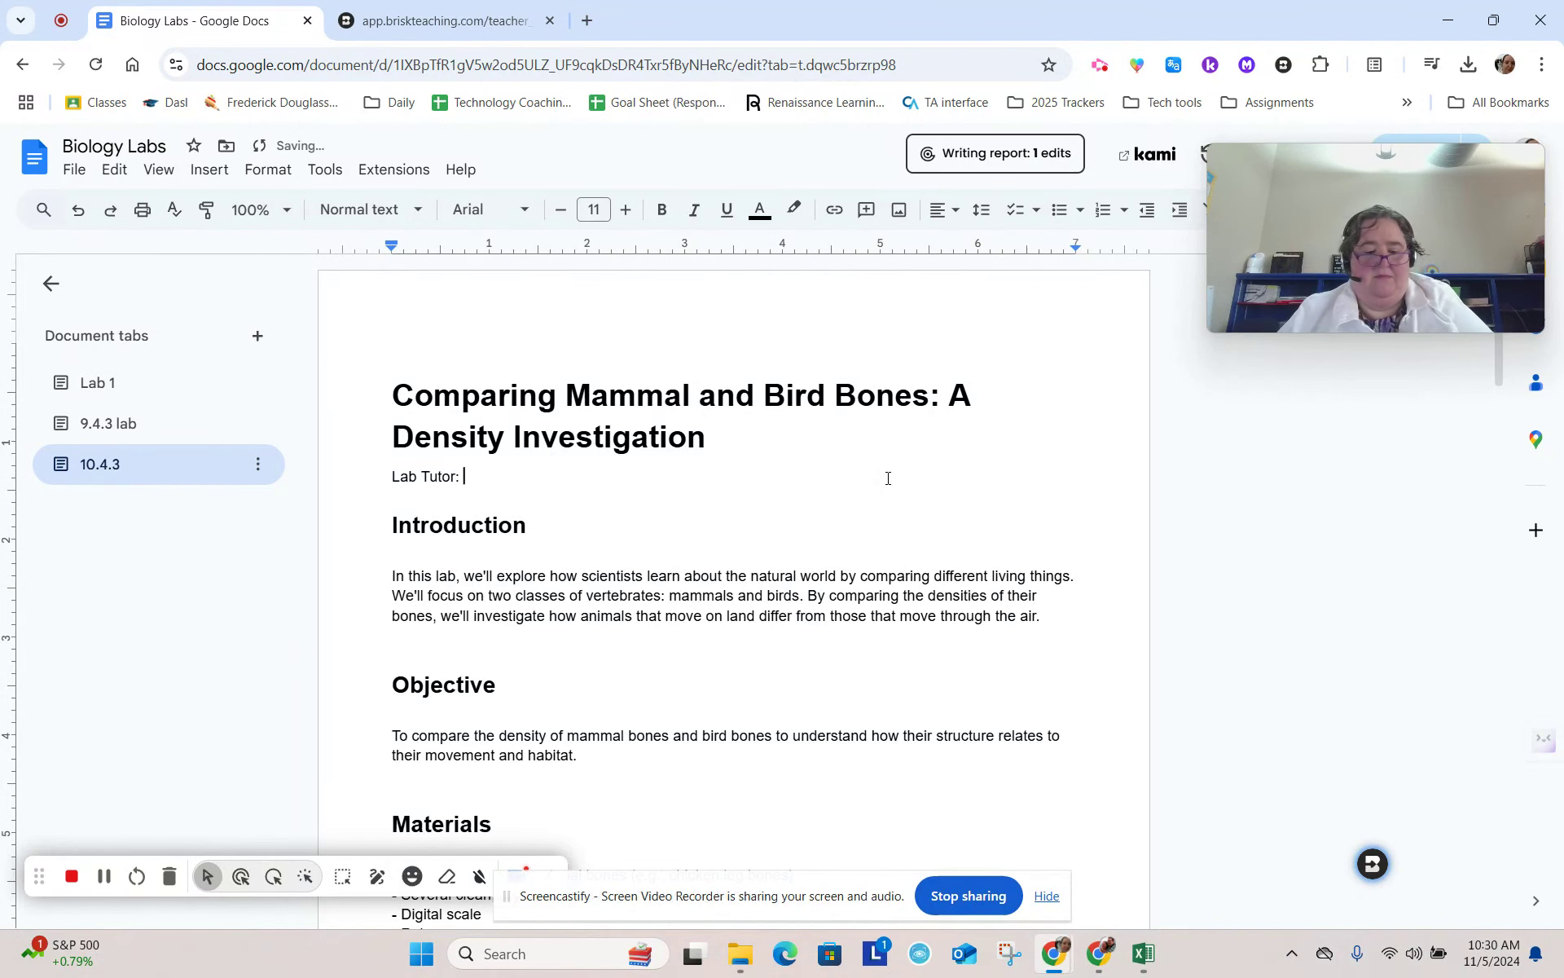
key("ctrl+v")
left_click_drag(807, 465, 466, 477)
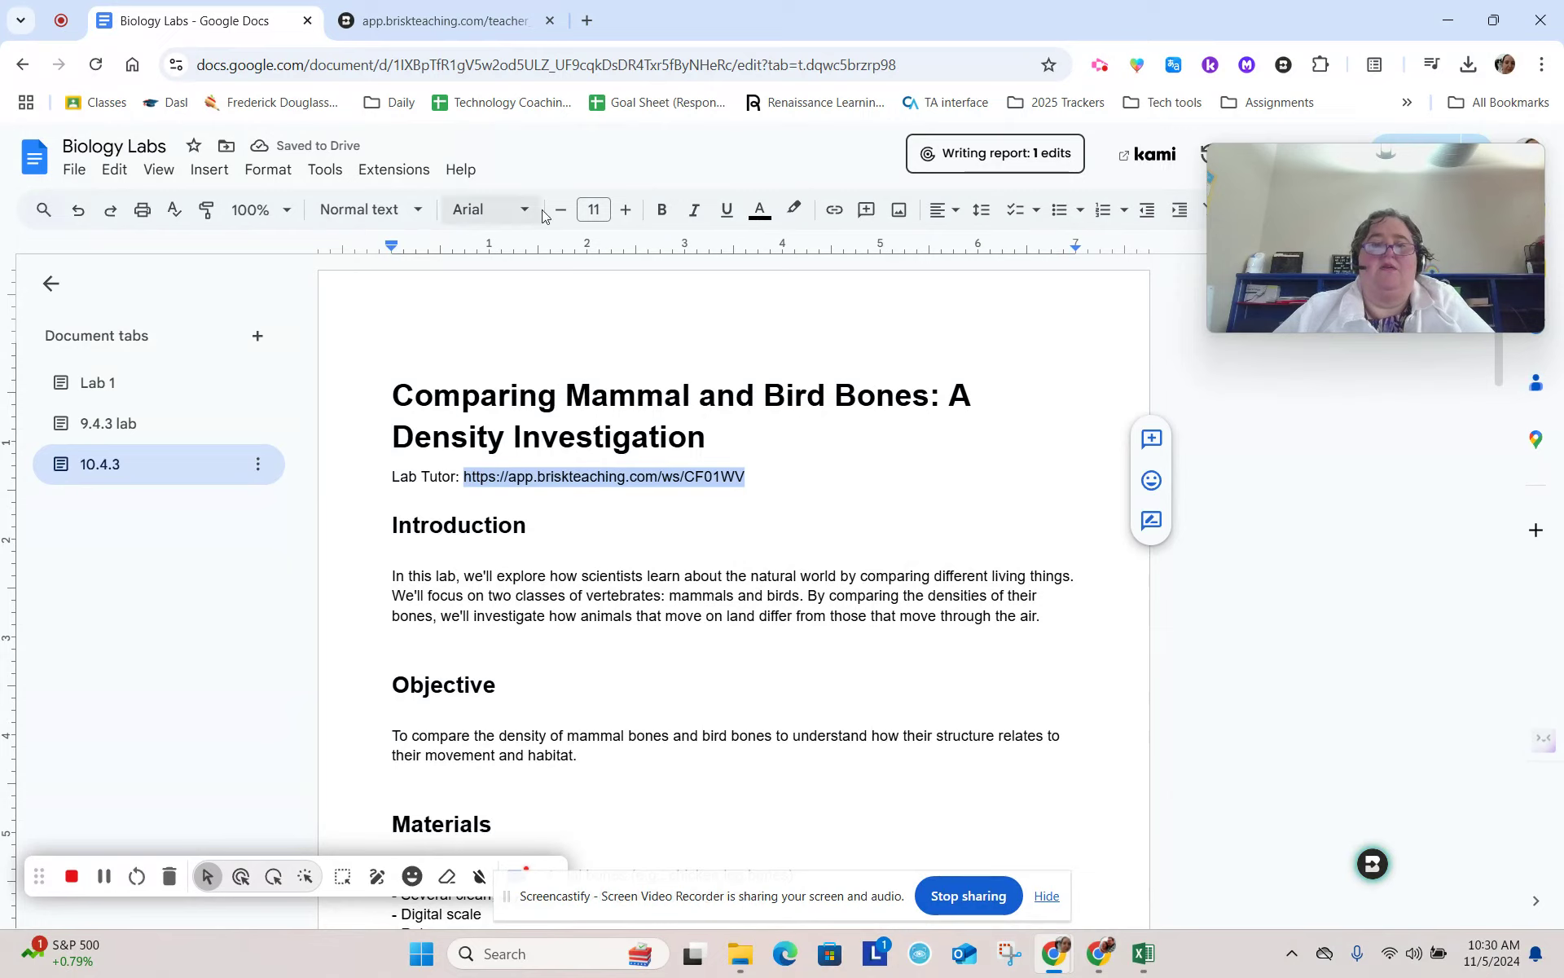
left_click(836, 214)
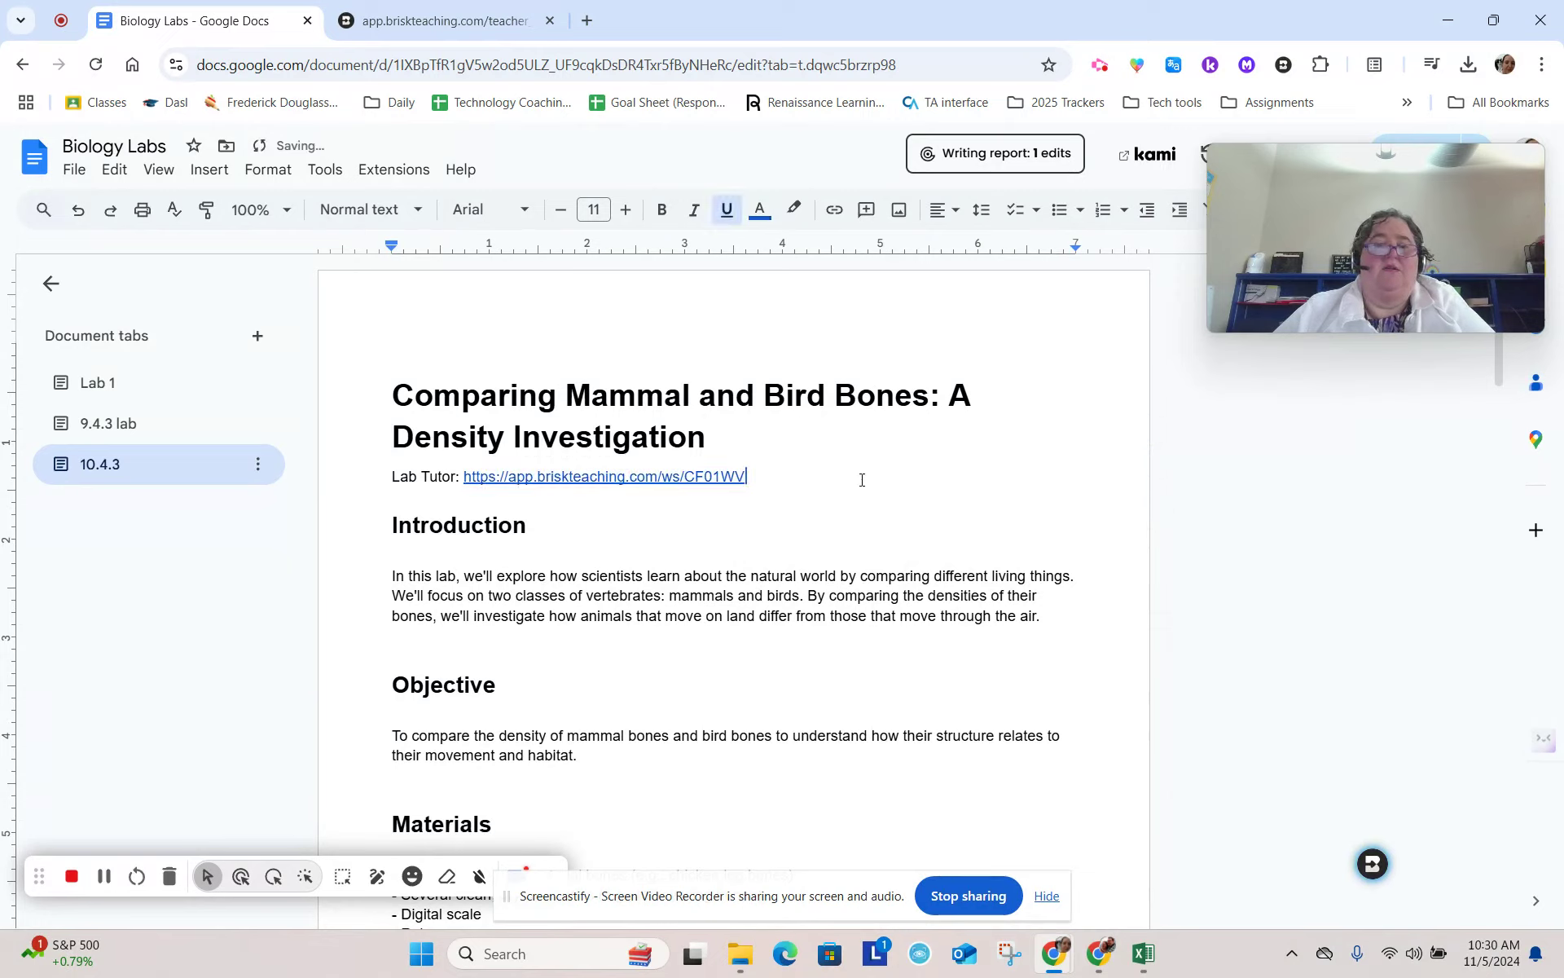